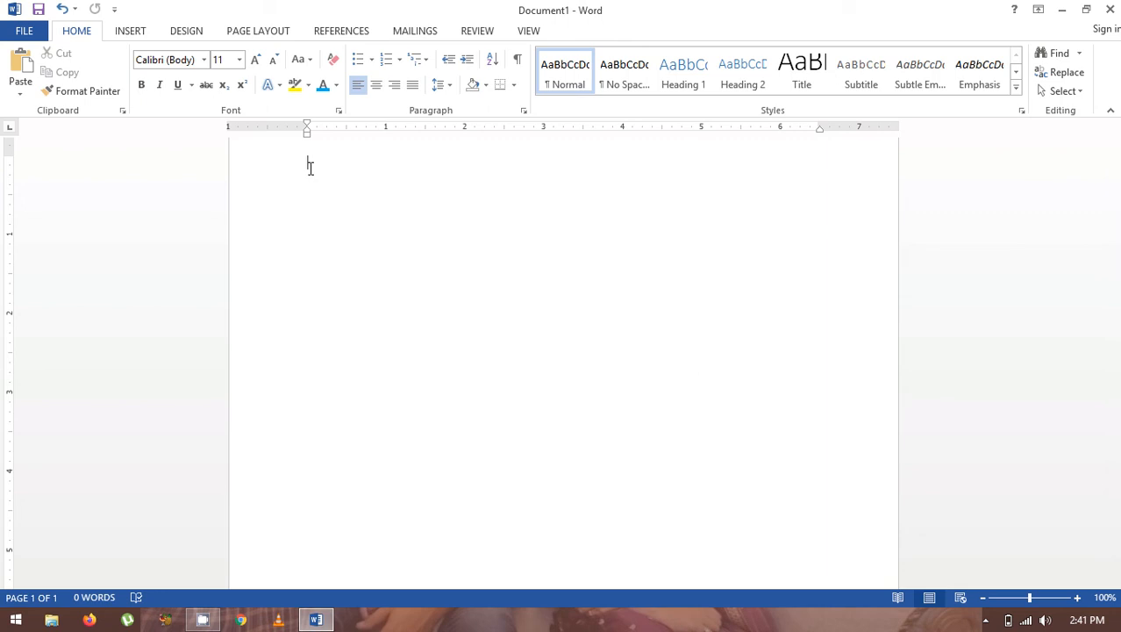
# - Write "This is for your guidance." as the first line and make the whole sentence bold
pyautogui.write('This is for your guidance.')
pyautogui.press('Return')
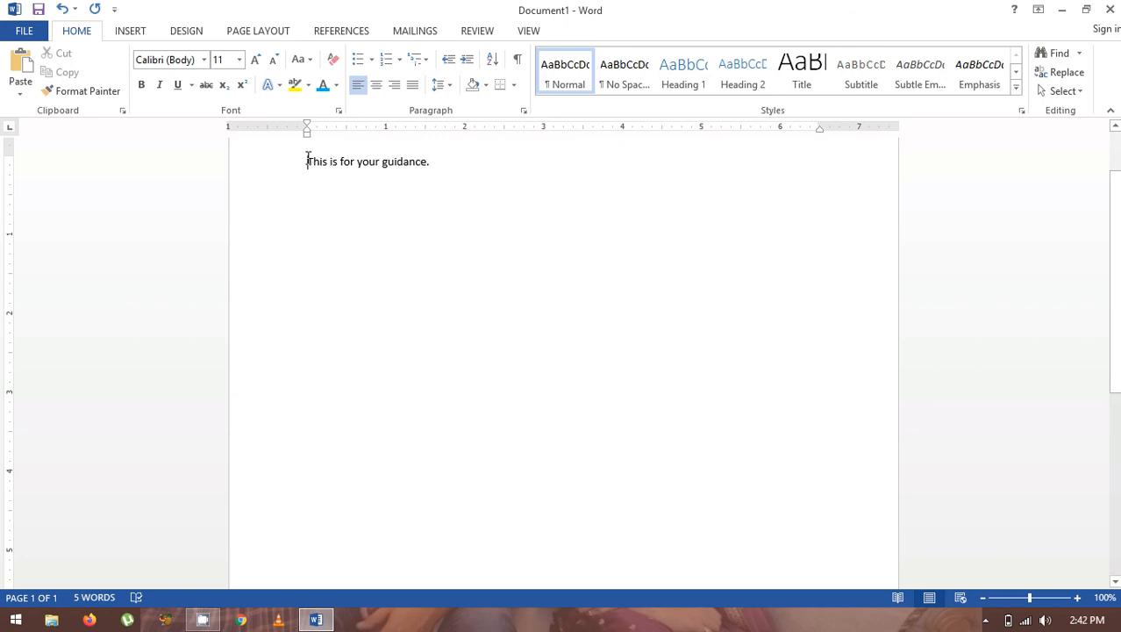
pyautogui.moveTo(307, 160); pyautogui.dragTo(438, 175)
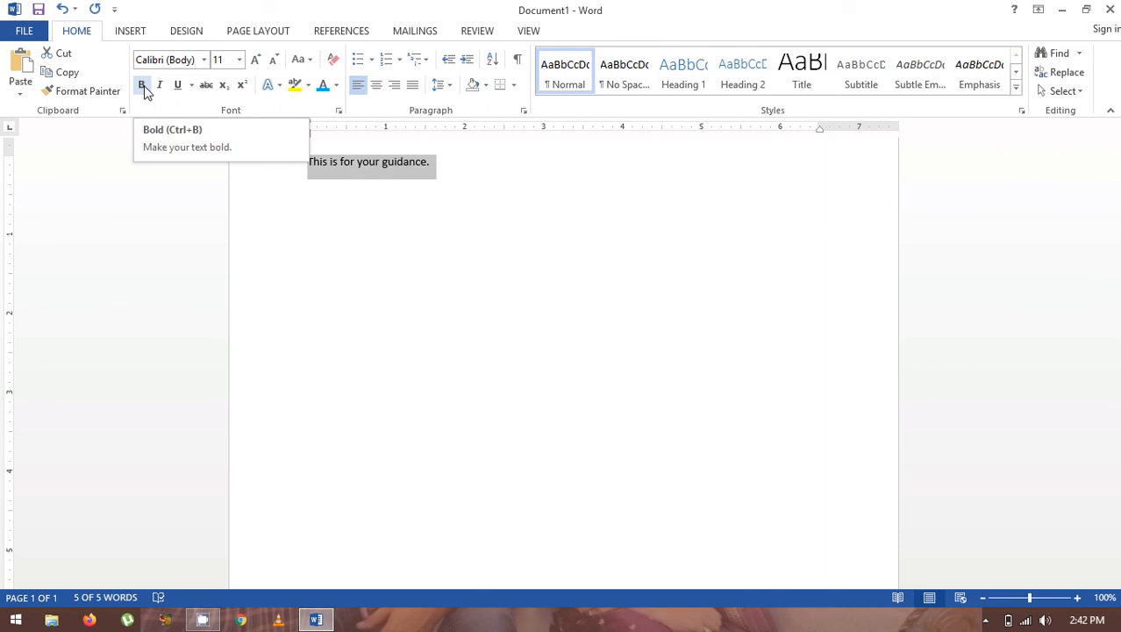
pyautogui.click(143, 85)
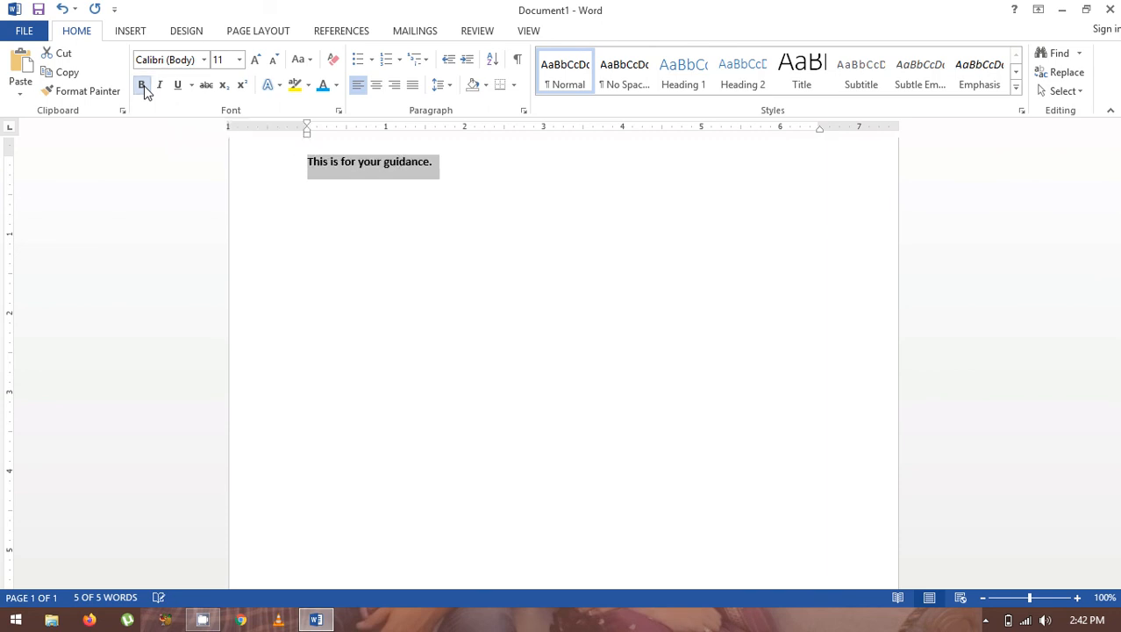
pyautogui.click(413, 333)
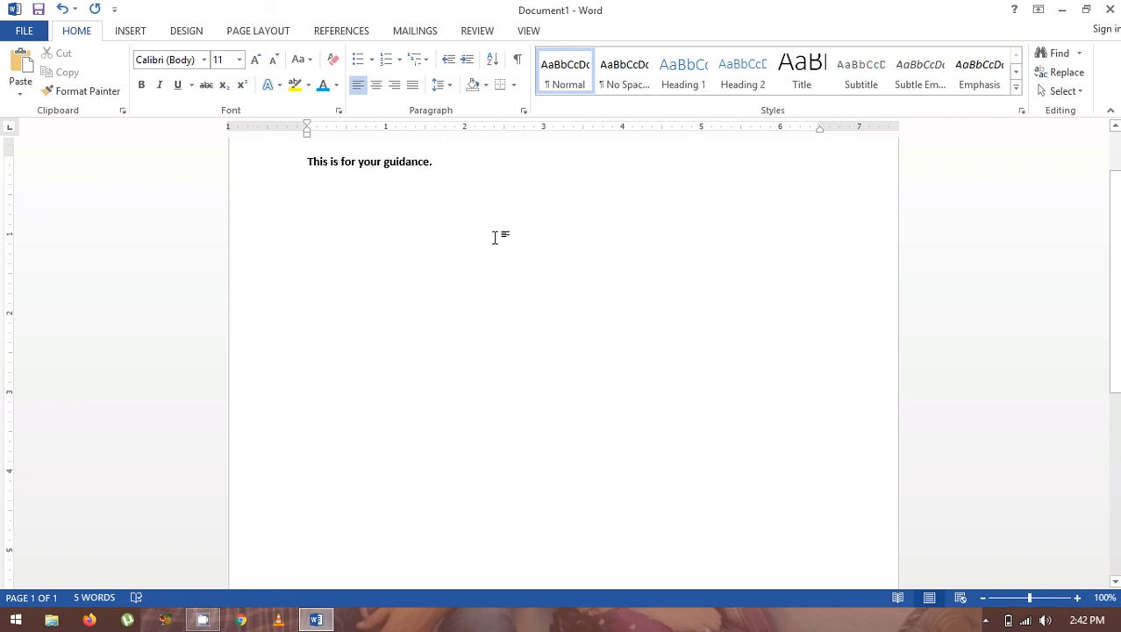
# - Add an unformatted second line reading "This is for your guidance." below the bold one, followed by a new blank line
pyautogui.write('ztz')
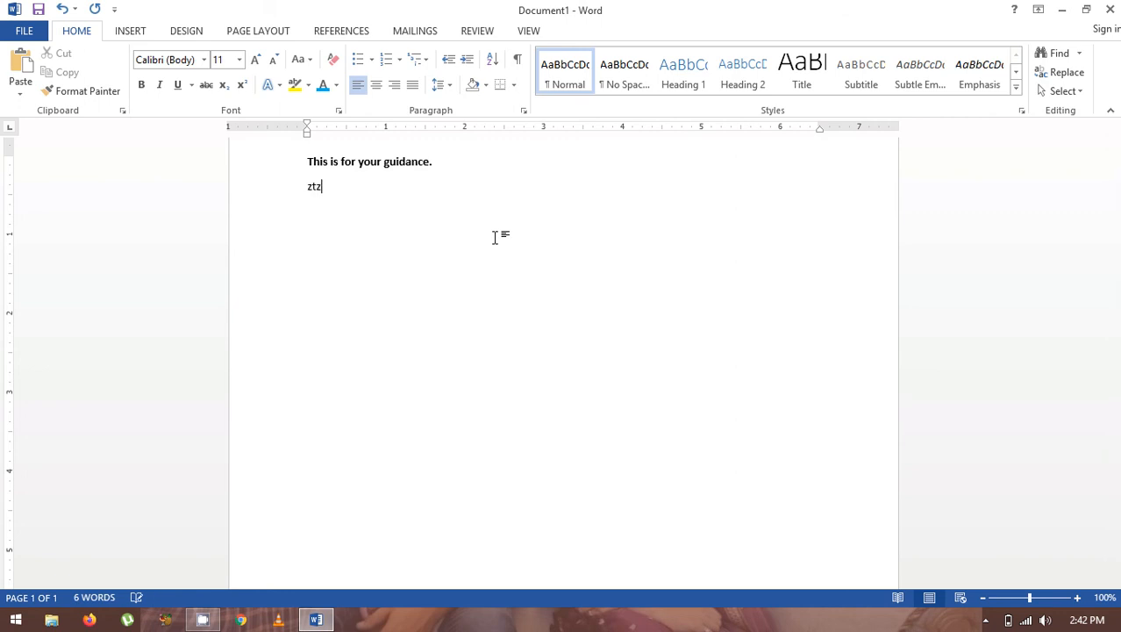
pyautogui.press('BackSpace')
pyautogui.press('BackSpace')
pyautogui.press('BackSpace')
pyautogui.write('This is for your guidanc')
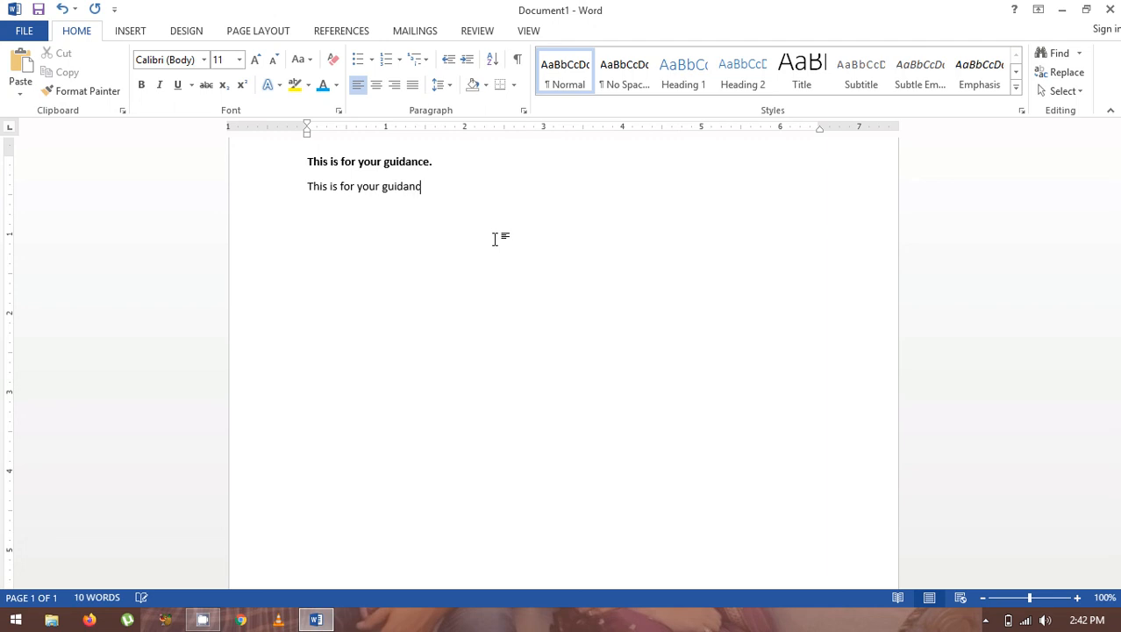
pyautogui.write('e.')
pyautogui.press('Return')
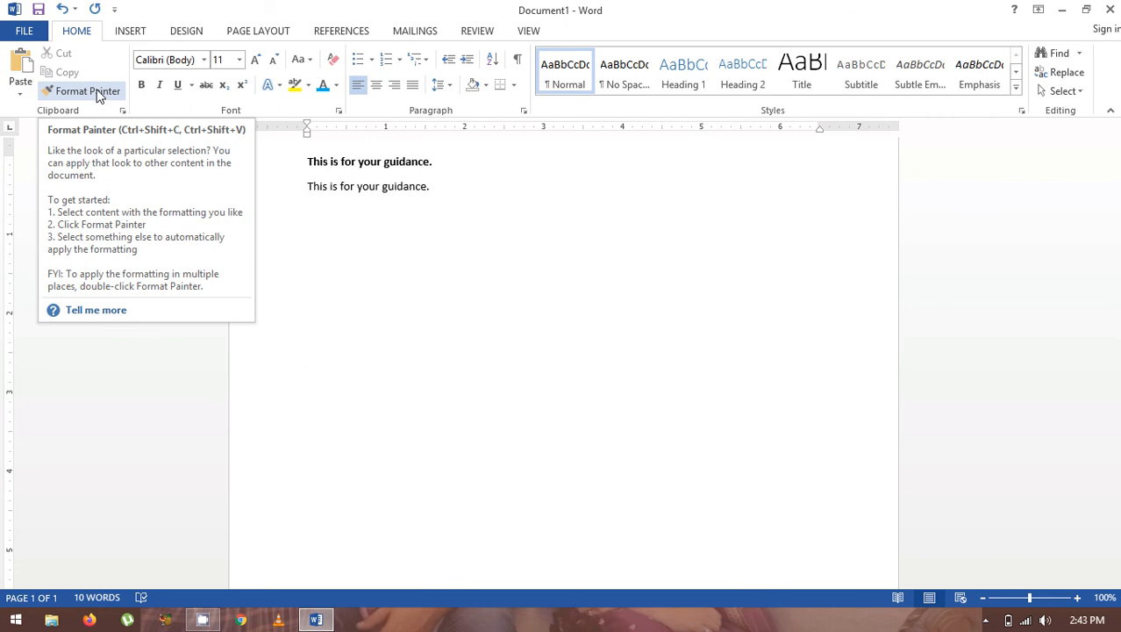
# - With Format Painter, apply the blank line's plain formatting to "your" in the first line, and the first line's bold to the whole second line
pyautogui.click(98, 97)
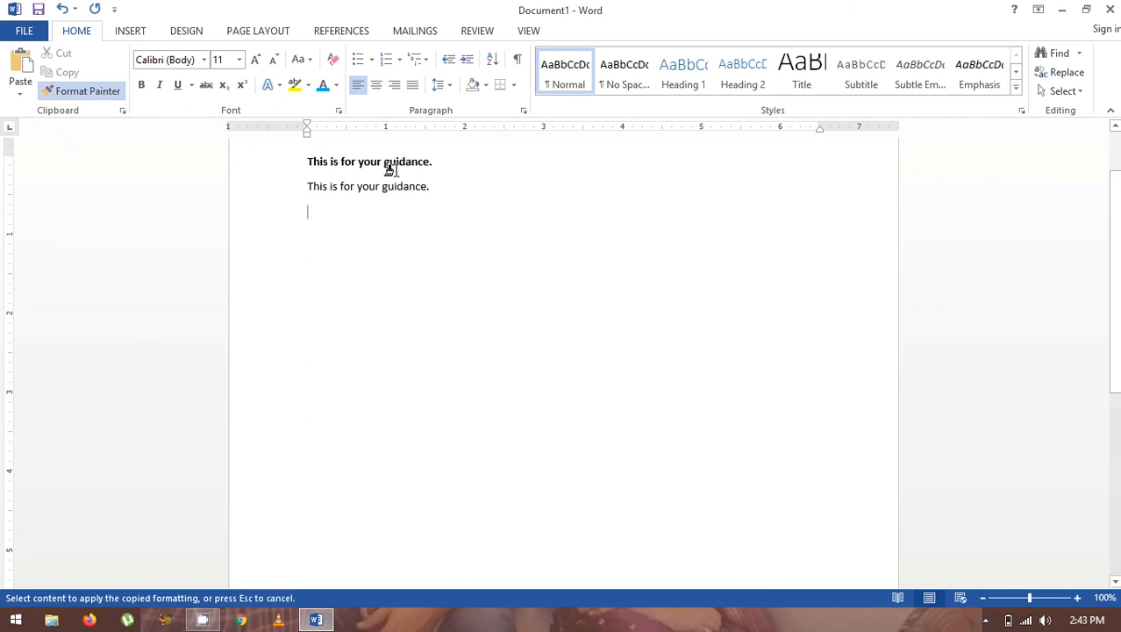
pyautogui.click(360, 161)
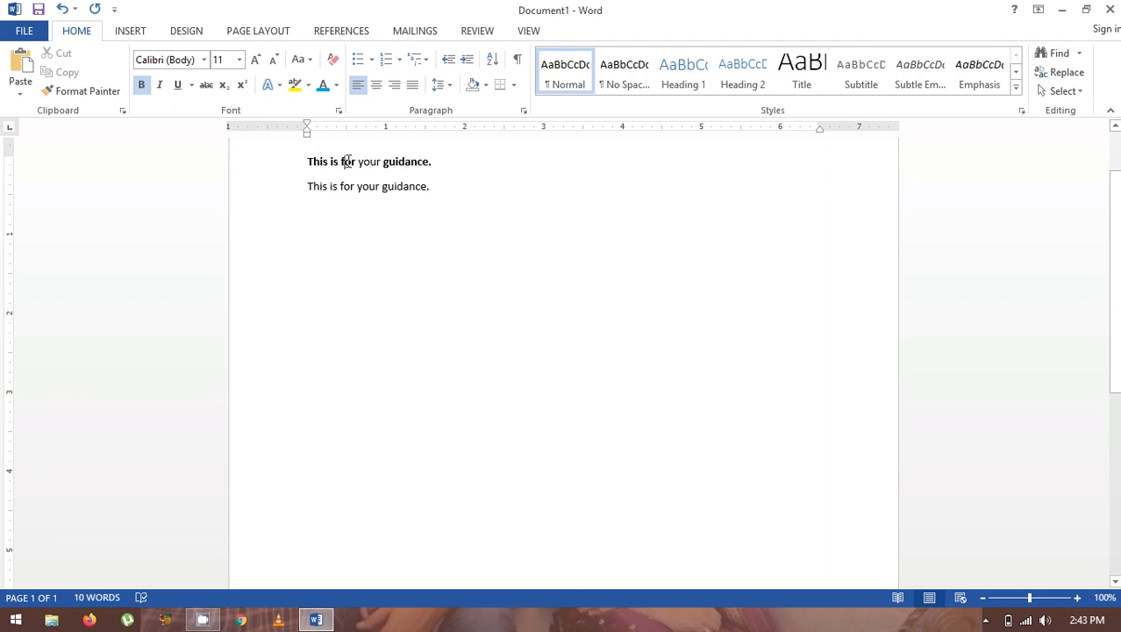
pyautogui.click(343, 161)
pyautogui.click(102, 91)
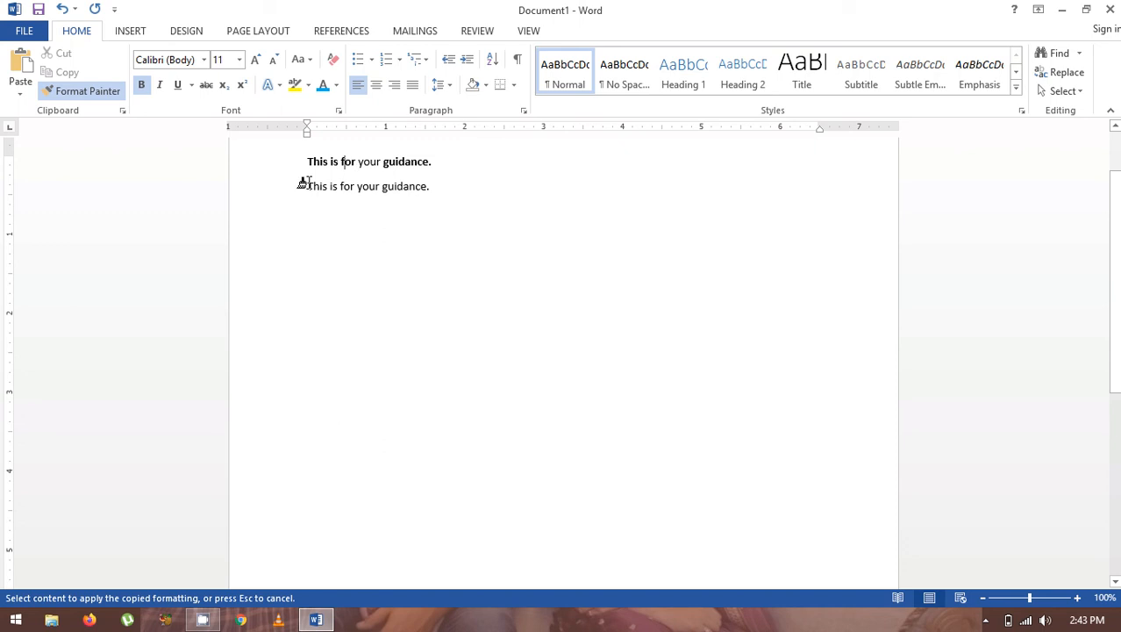
pyautogui.moveTo(308, 184)
pyautogui.mouseDown()
pyautogui.moveTo(430, 161)
pyautogui.moveTo(432, 181)
pyautogui.mouseUp()
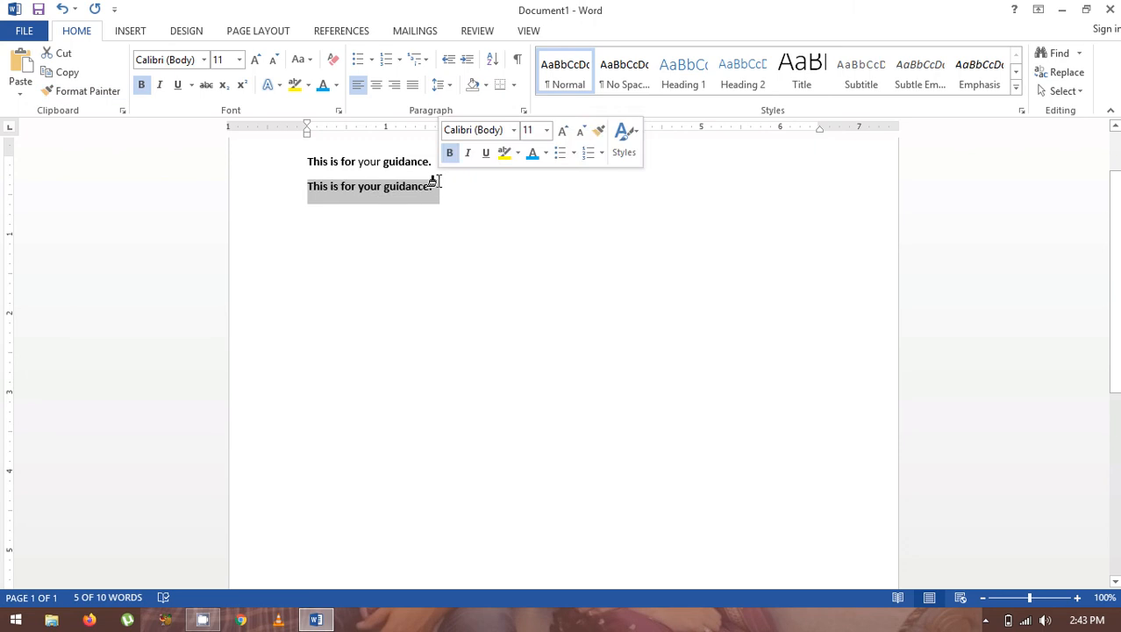
pyautogui.click(390, 215)
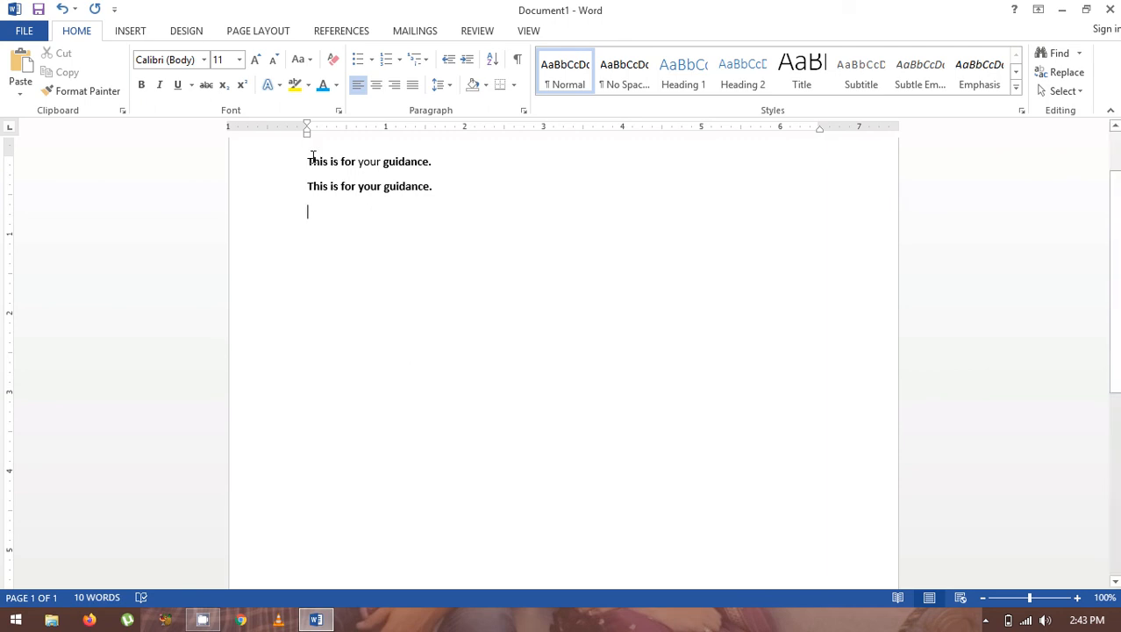
# - Make the second line italic and underlined
pyautogui.moveTo(307, 183); pyautogui.dragTo(439, 186)
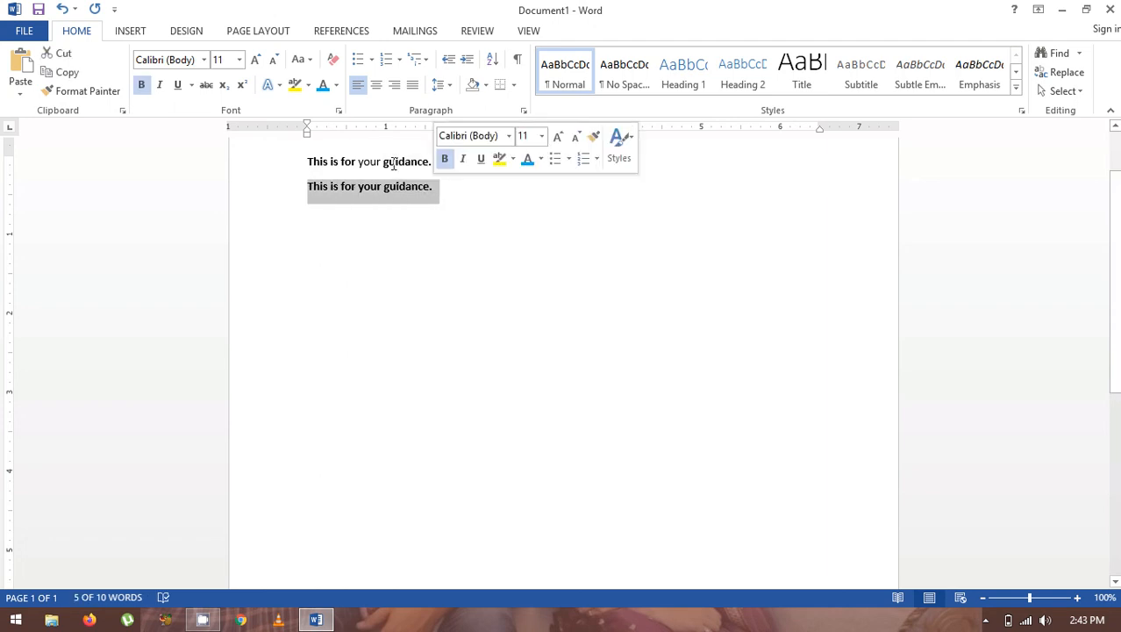
pyautogui.click(159, 86)
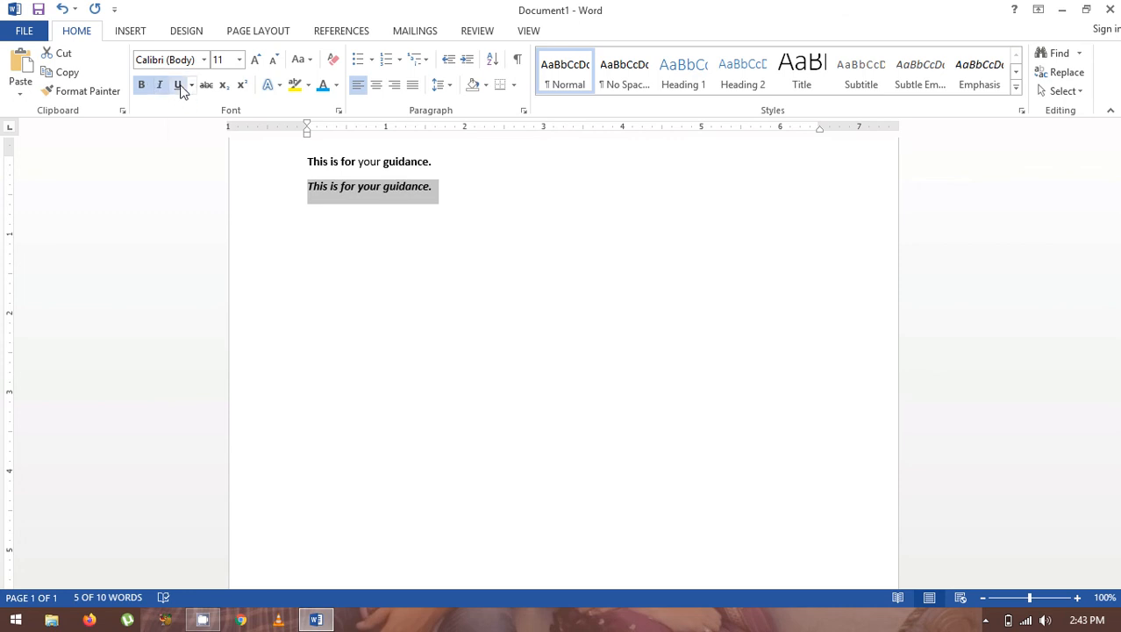
pyautogui.click(178, 85)
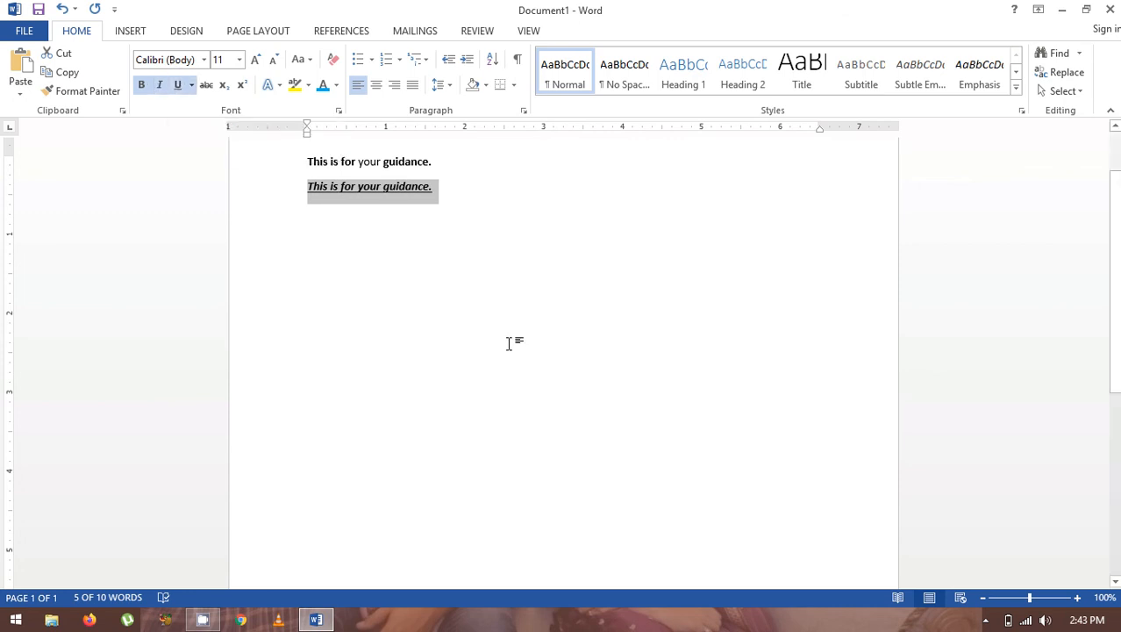
pyautogui.click(548, 329)
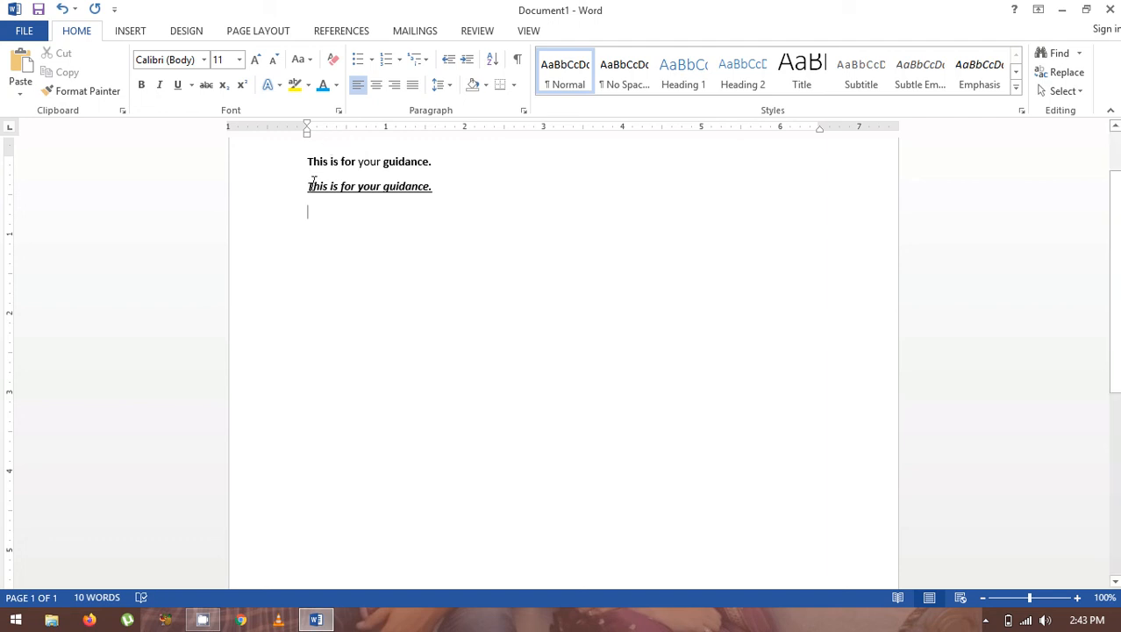
# - Try centre and right alignment on the second line, finishing with justified alignment
pyautogui.doubleClick(309, 184)
pyautogui.moveTo(309, 180); pyautogui.dragTo(443, 194)
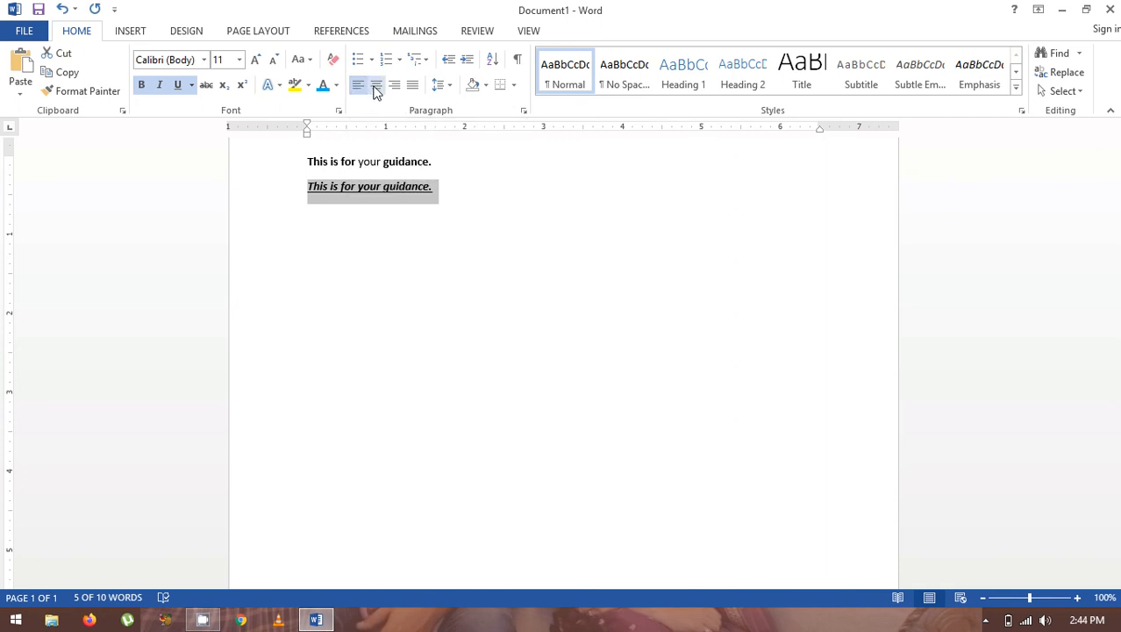
pyautogui.click(376, 93)
pyautogui.click(394, 85)
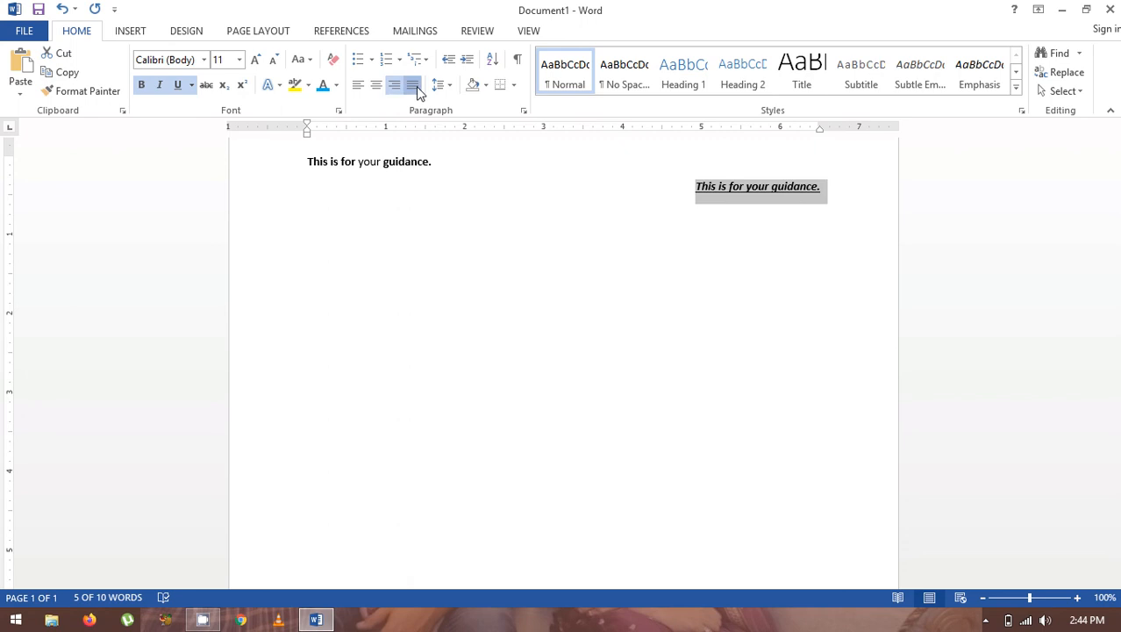
pyautogui.click(414, 87)
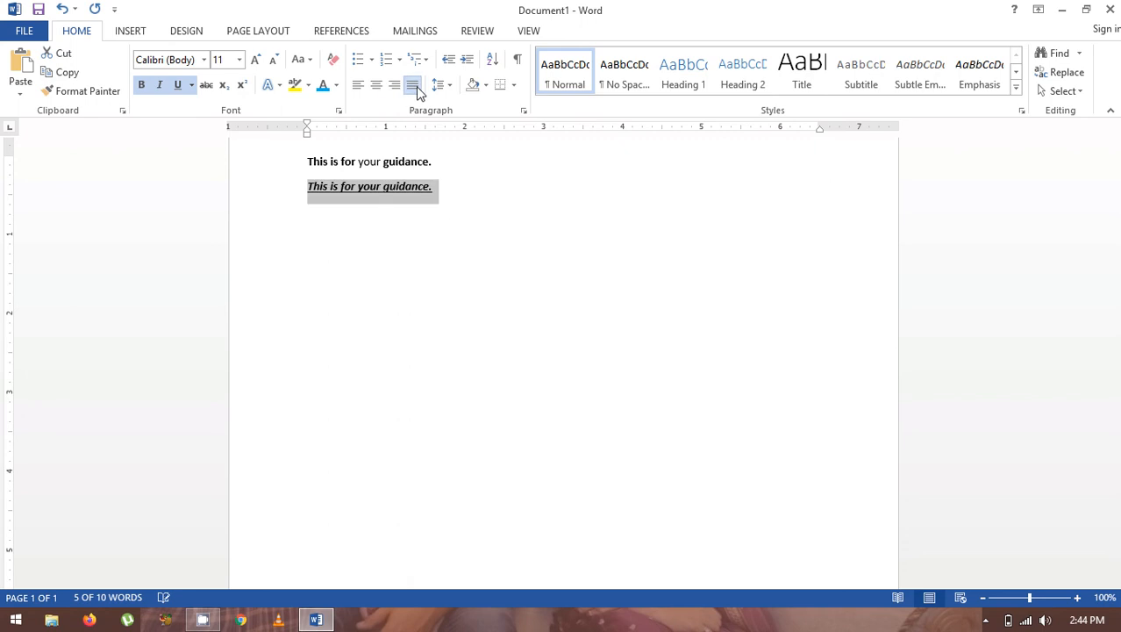
# - Append a long run of filler letters, starting with "hvhmgv" and ending in "ghh", to the end of the second line
pyautogui.click(442, 184)
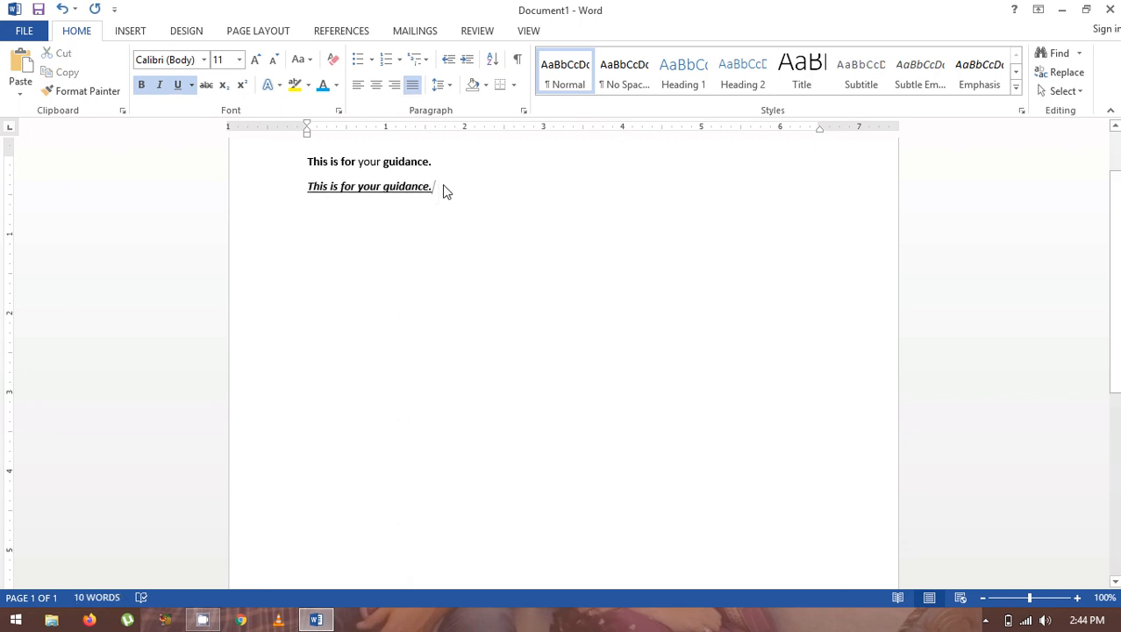
pyautogui.write('hvhmgvhhhhhhhhhhhhhhhhhhhhhhhh')
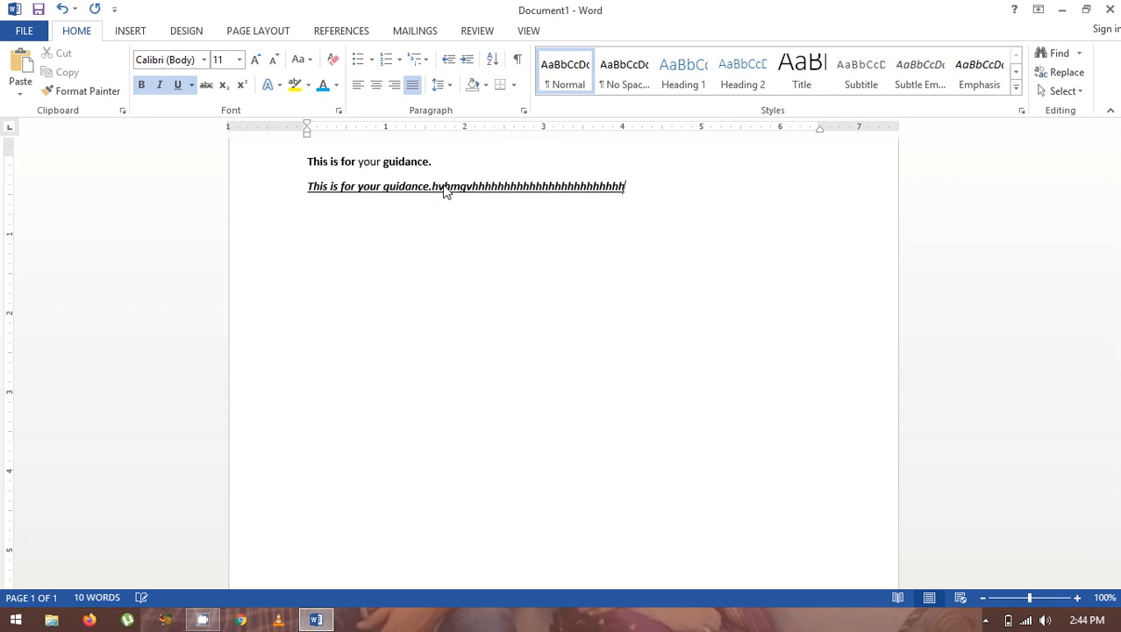
pyautogui.write('hhhhhhhhhhhhhhhhhhhhghh')
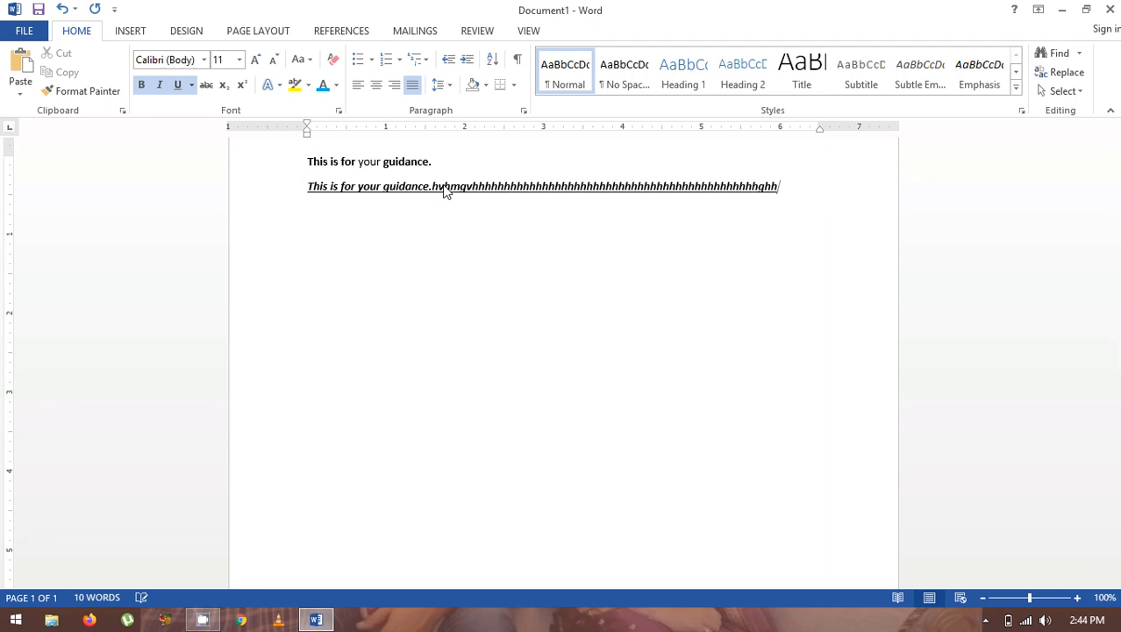
# - Add three more filler lines below: "vb" followed by many n's, ".k;lk" followed by many l's, and "J;l" followed by many j's
pyautogui.press('Return')
pyautogui.write('vbnnnnnnnnnnnnnnnnnnnnnnnnnnn')
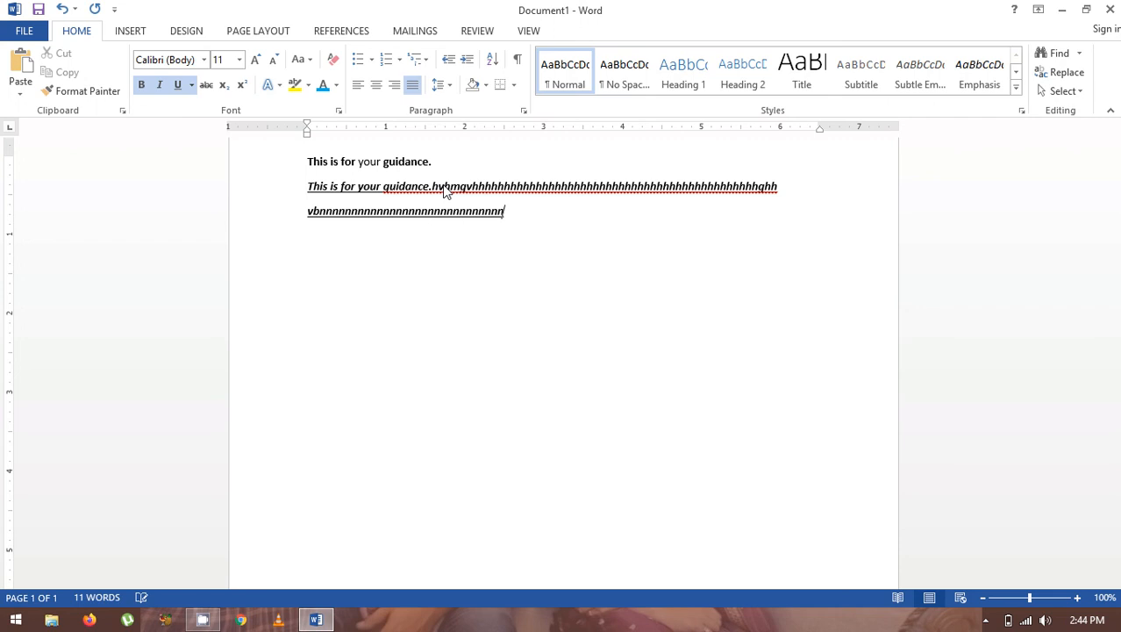
pyautogui.write('nnnnnnnnnnnnnnnnnnnnnnnnnnnnnnn')
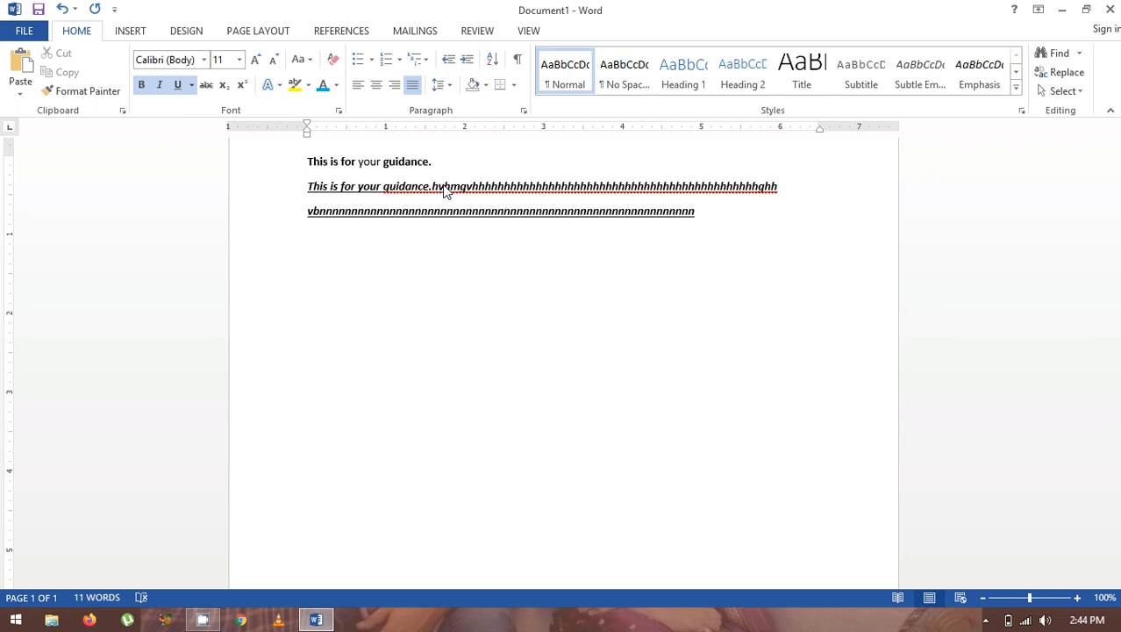
pyautogui.press('Return')
pyautogui.write(':/')
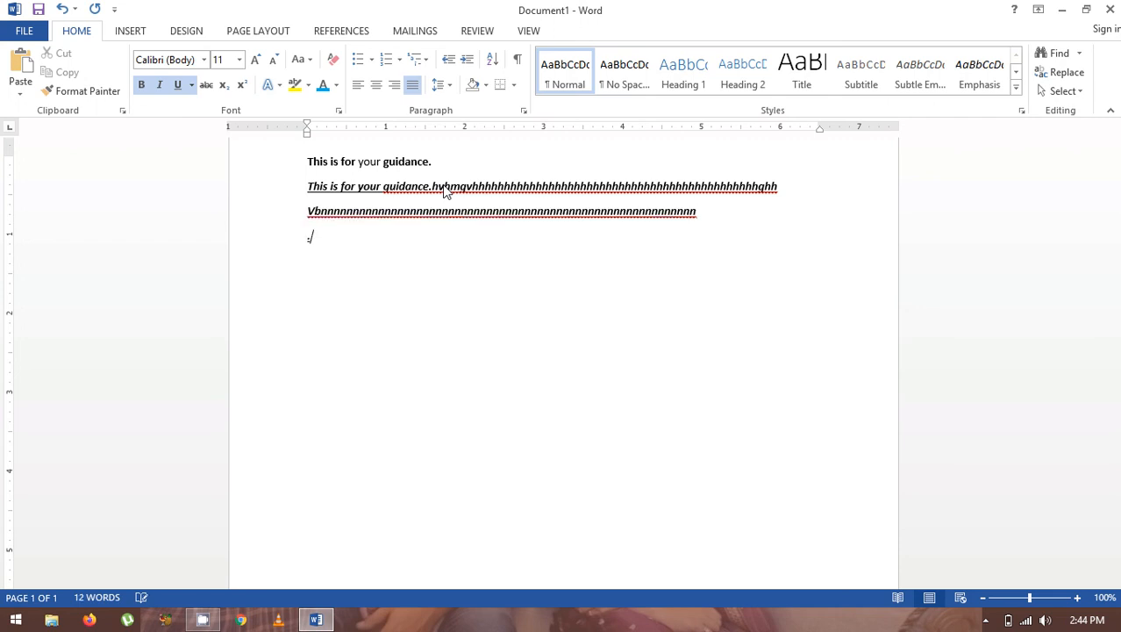
pyautogui.write('k;lkllllllllllllllllllllllllllllll')
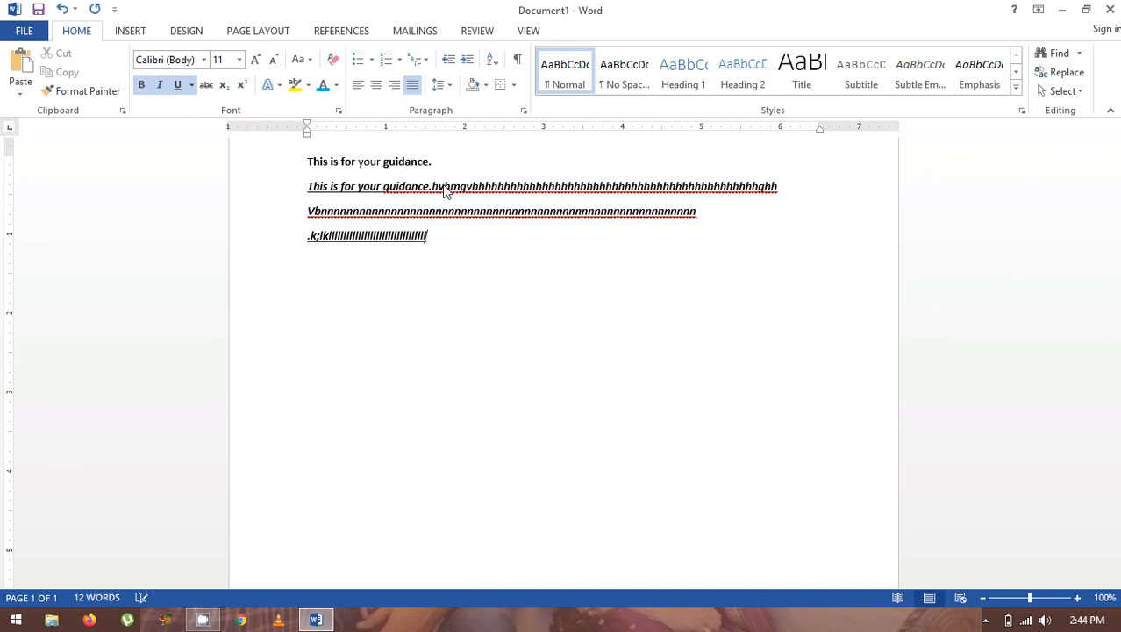
pyautogui.write('lllllll')
pyautogui.press('Return')
pyautogui.write('J;ljjjjjjjjjjjjjjj')
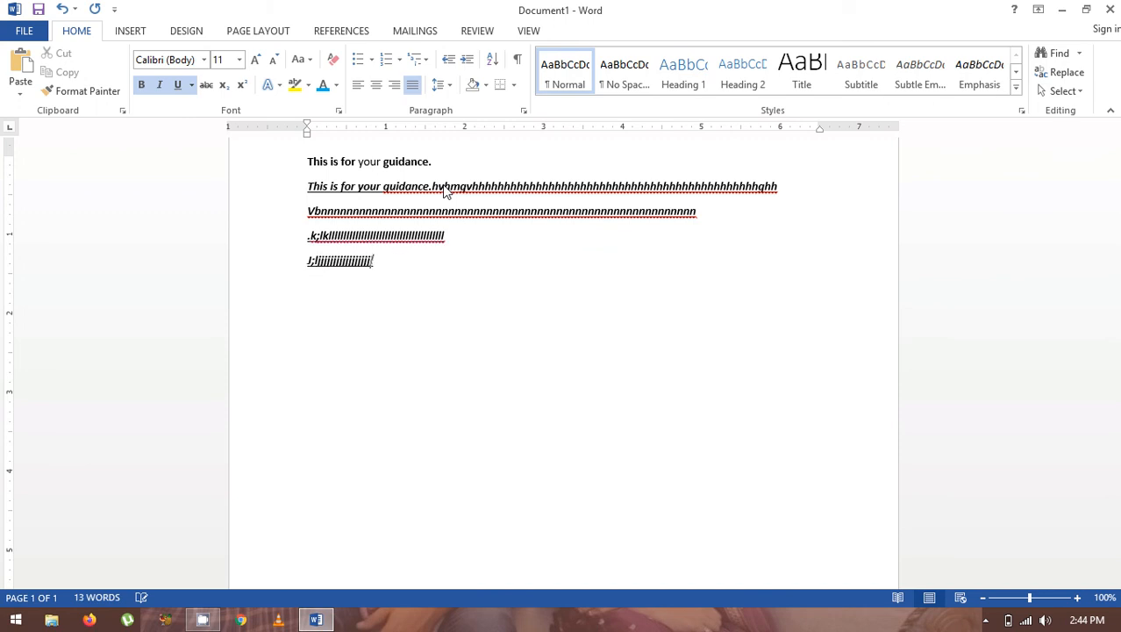
pyautogui.write('jjjjjjjjjjjjjjjjjjjjjjjjjjjjjjjjjjjjjjjjjjjjjjjjjjjjjjjjjjj')
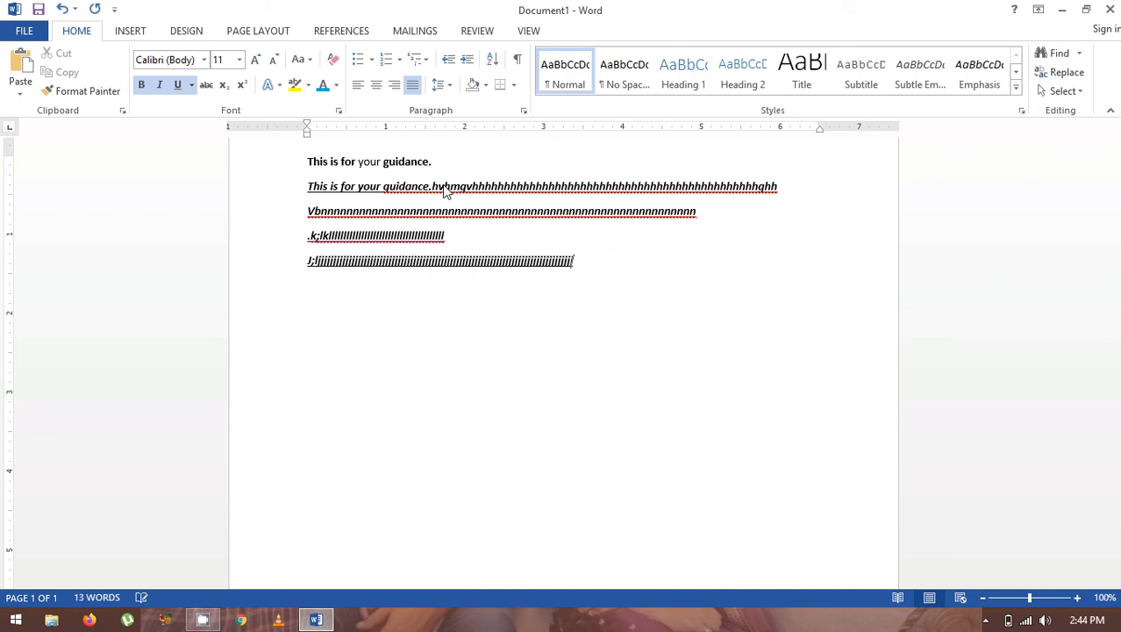
pyautogui.write('jjjjjjjjjjj')
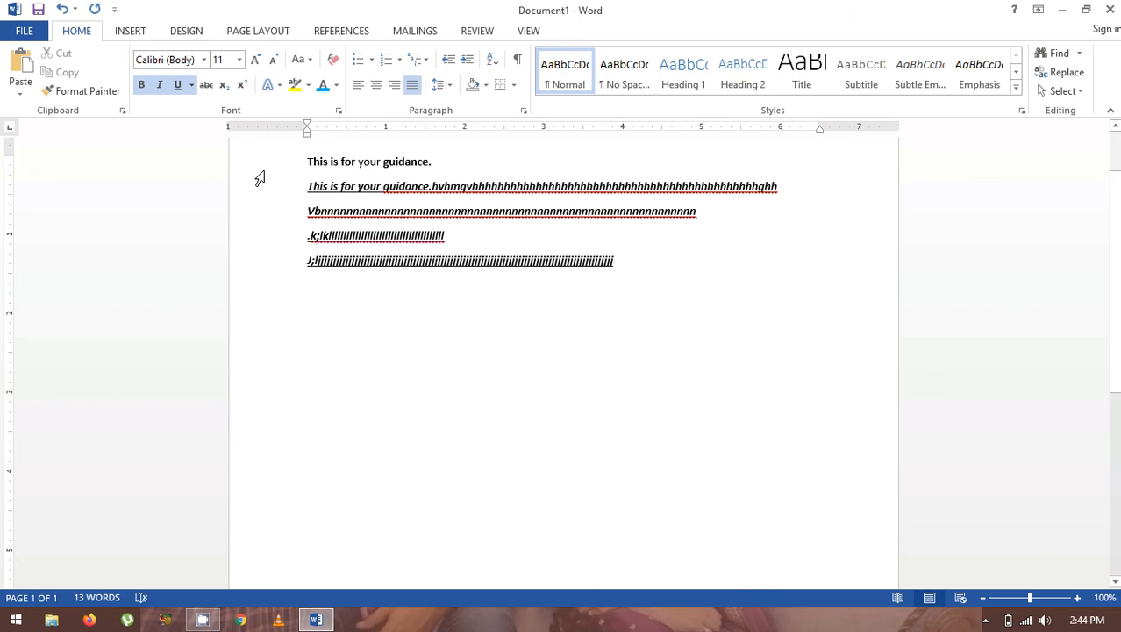
pyautogui.write('j')
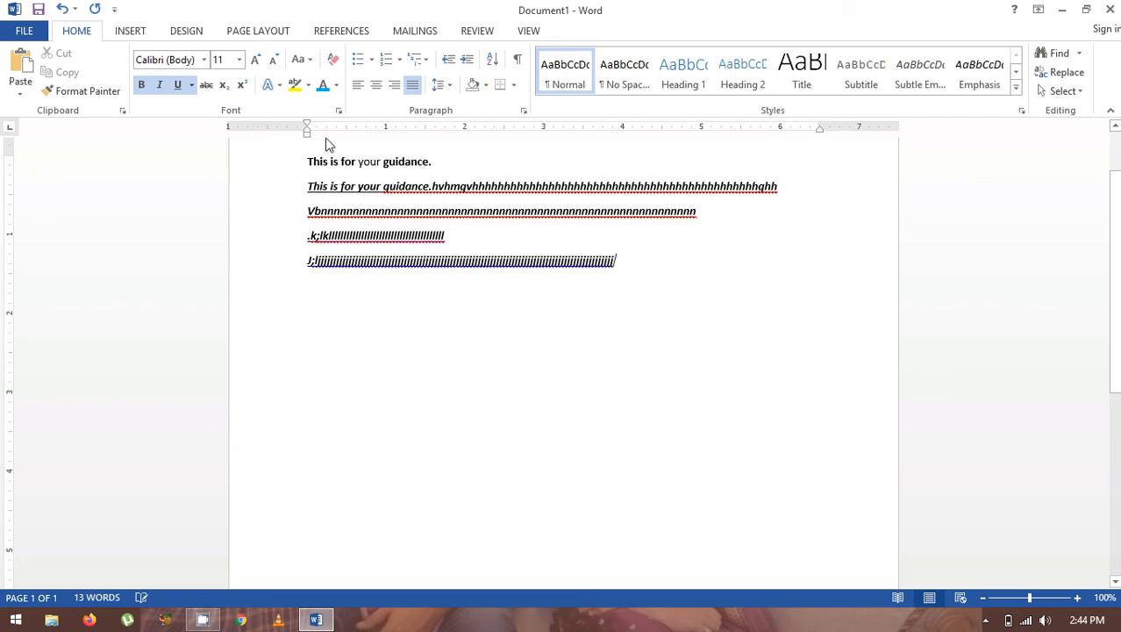
# - Toggle Justify on all five lines, leaving them left-aligned
pyautogui.moveTo(309, 161); pyautogui.dragTo(528, 252)
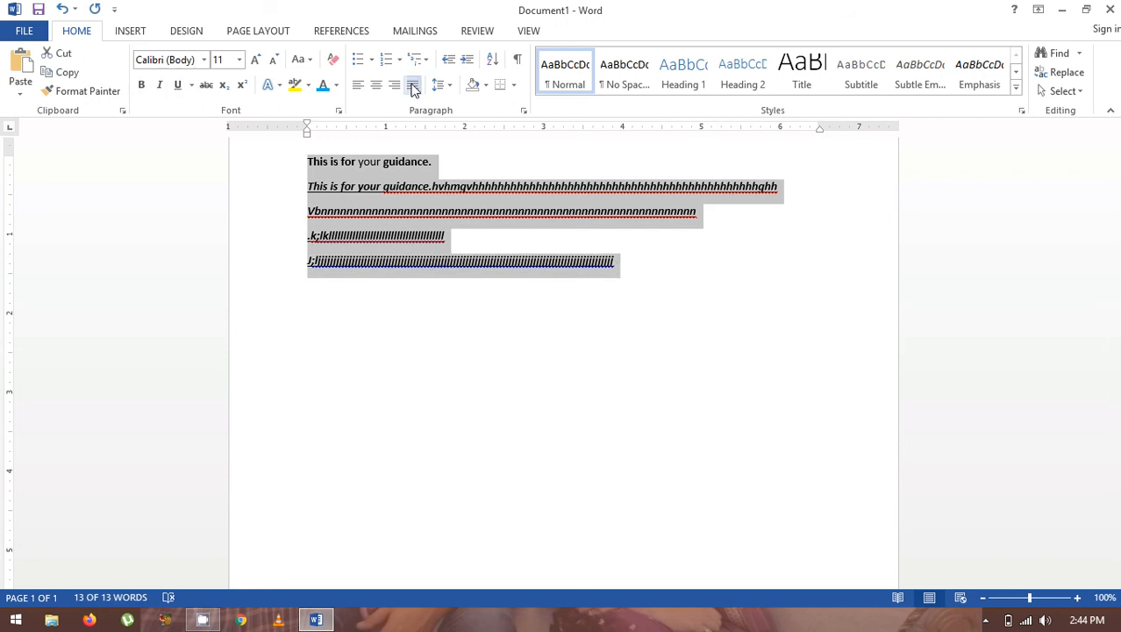
pyautogui.click(413, 85)
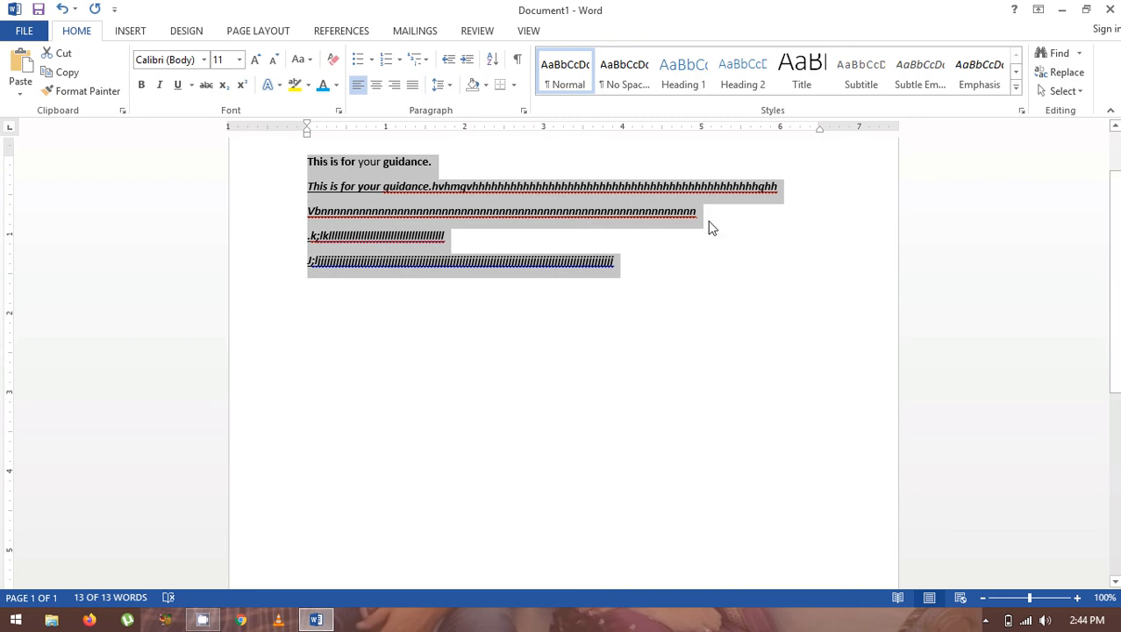
pyautogui.click(756, 224)
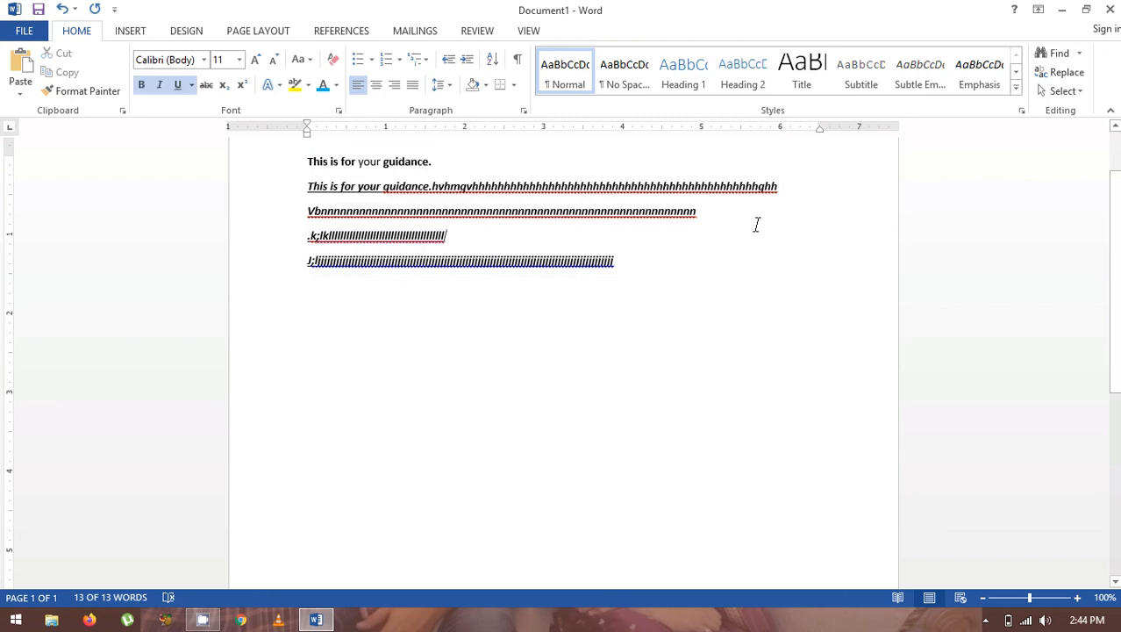
# - Extend the third line with a long run of v's until it wraps onto a second row
pyautogui.click(708, 214)
pyautogui.write('vvv')
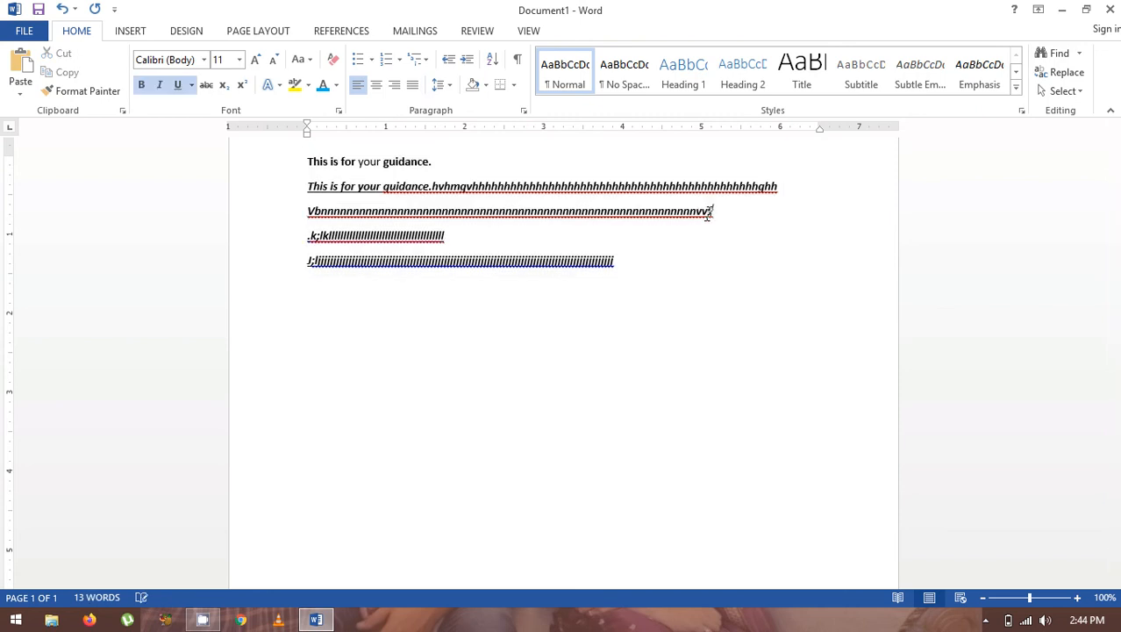
pyautogui.write('vvvvvvvvvvvvvvvvvvvvvvvvvvvvvvvvvvvvvvvvvvvvvvvvvvvvvvvvvv')
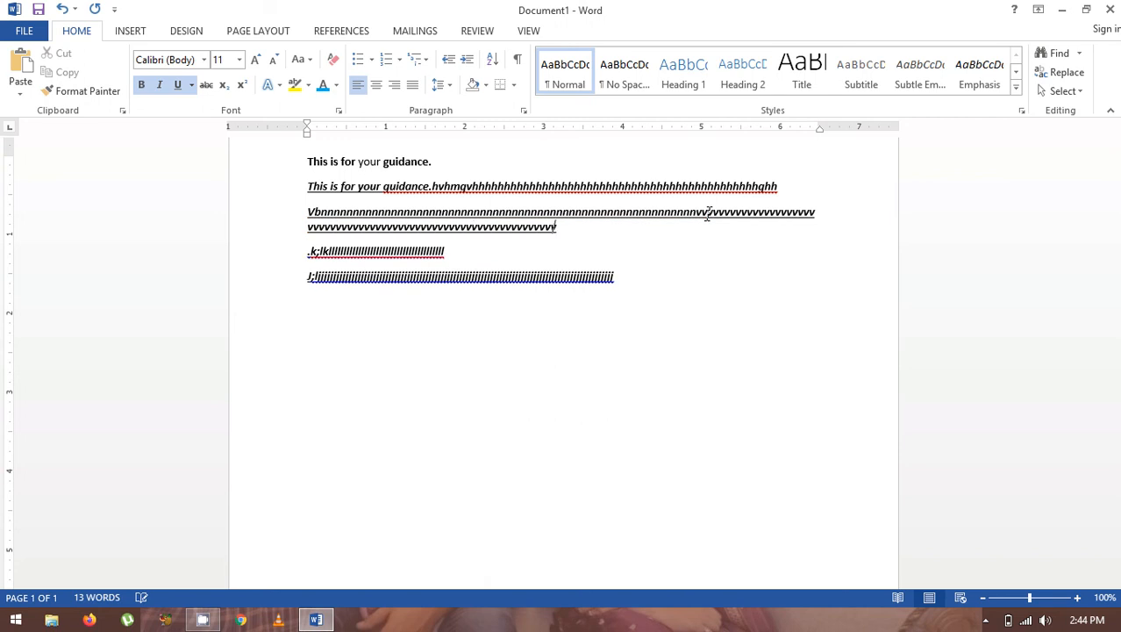
# - Extend the third line with more v's ending in ",v", and append " m" followed by a run of h's to the fourth line
pyautogui.write('vvvvvvvvvvvvvvvvvvvvvvvvvvvvvvvvvvvv,v')
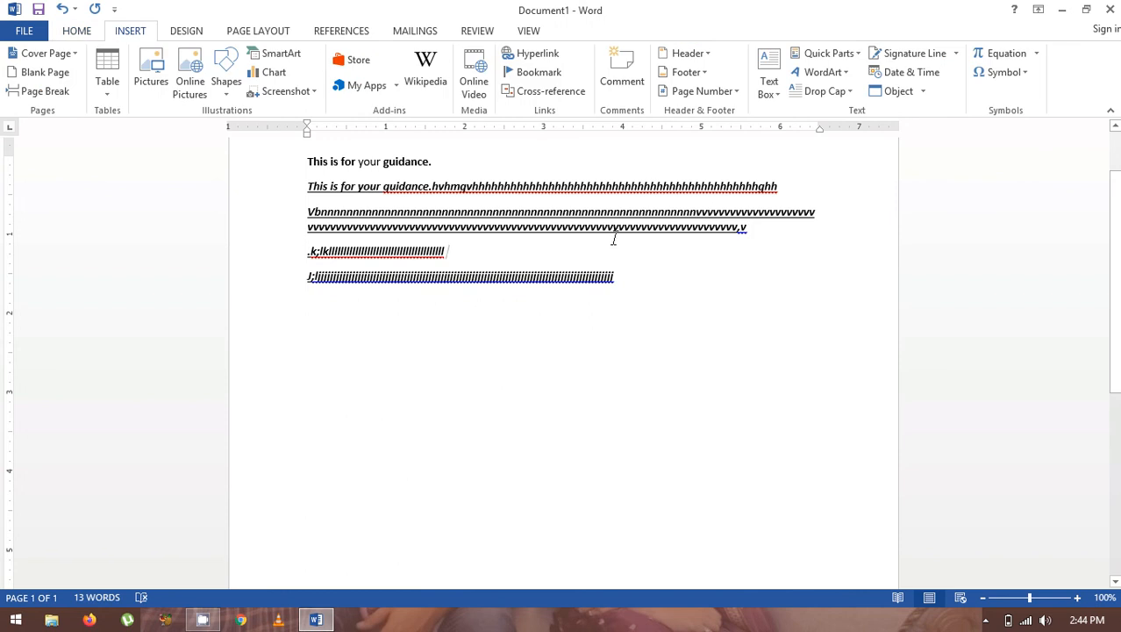
pyautogui.write('mh')
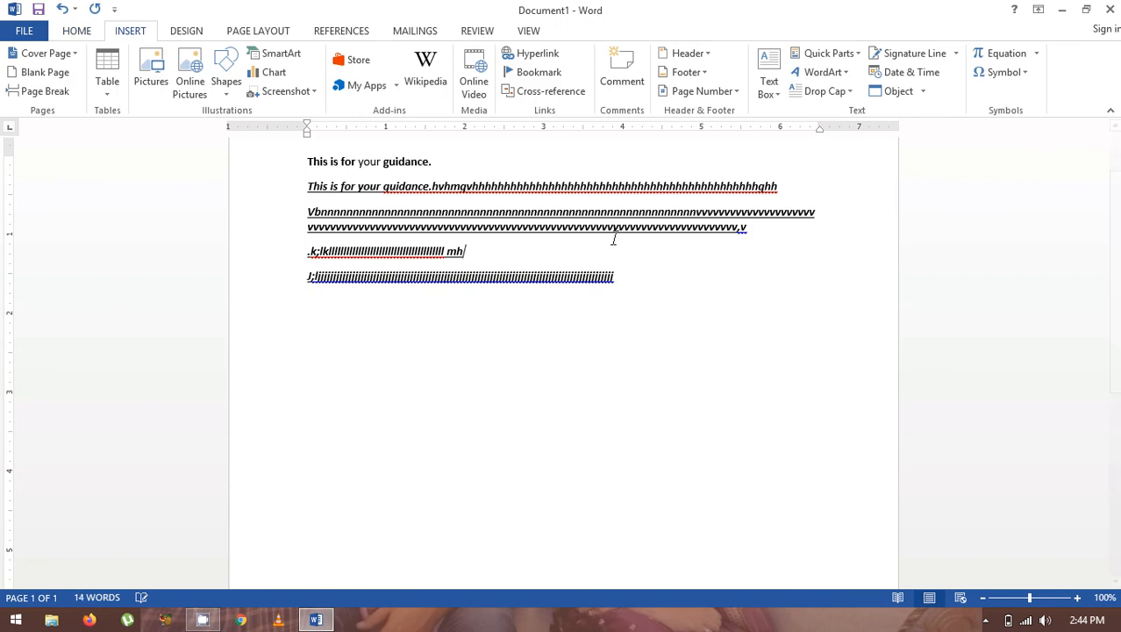
pyautogui.write('hhhhhhhhhhhh')
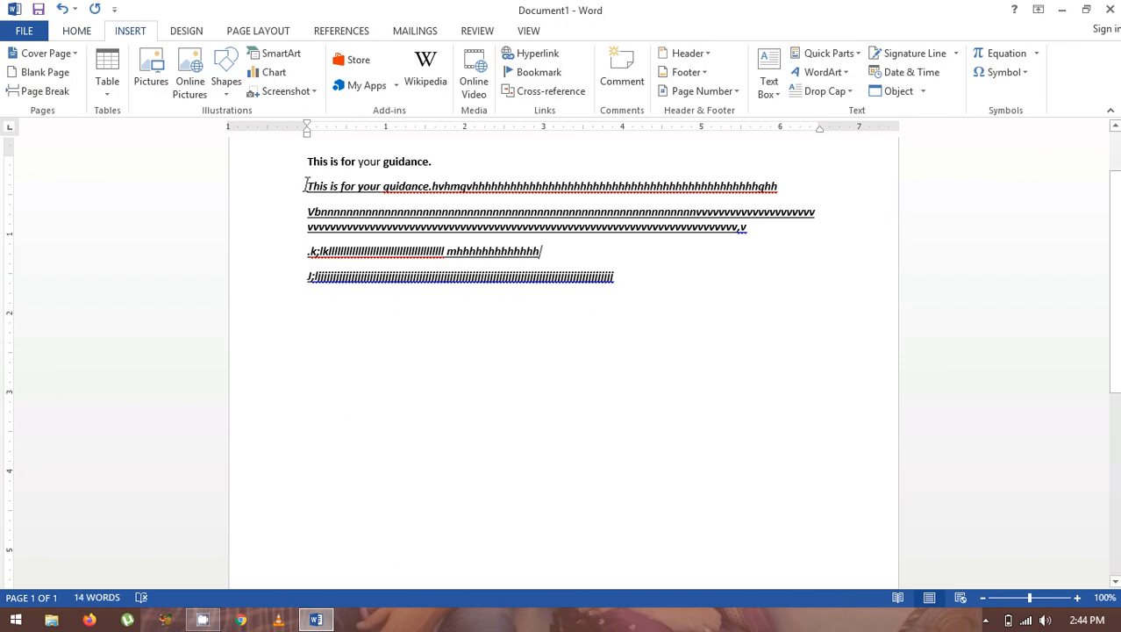
# - Justify all the lines from the second sentence down to the end of the text
pyautogui.moveTo(307, 184); pyautogui.dragTo(450, 314)
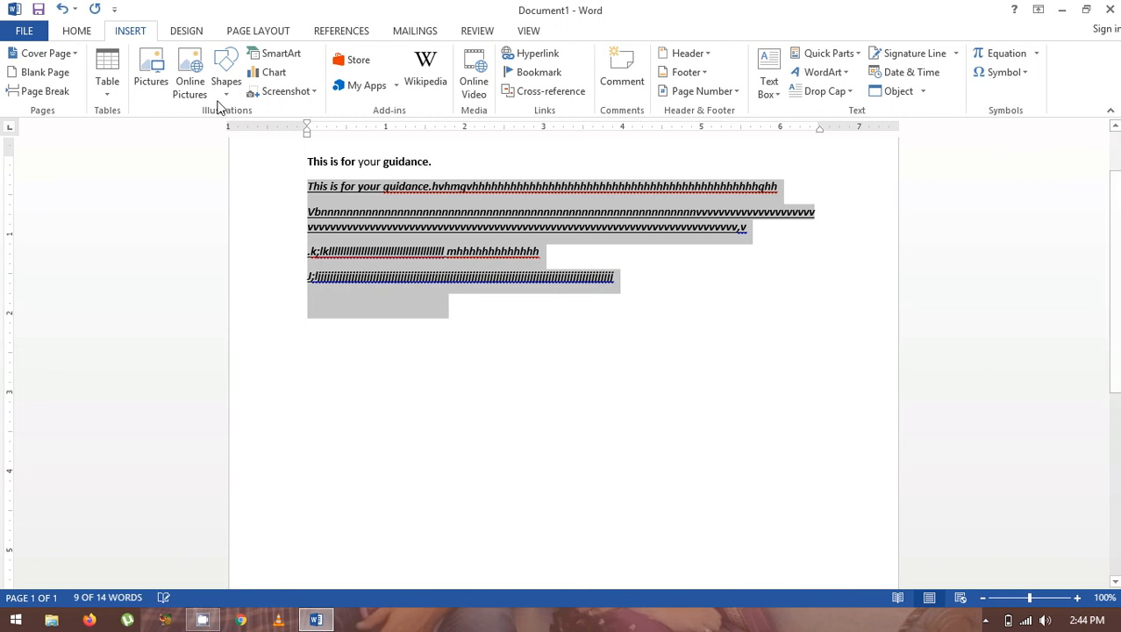
pyautogui.click(72, 32)
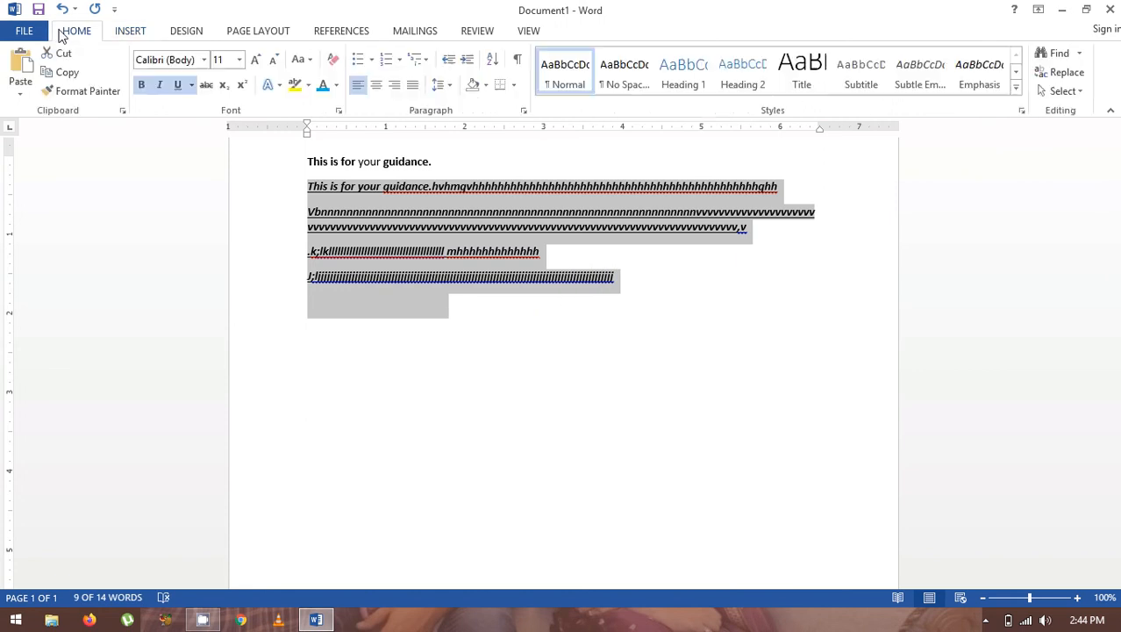
pyautogui.click(415, 87)
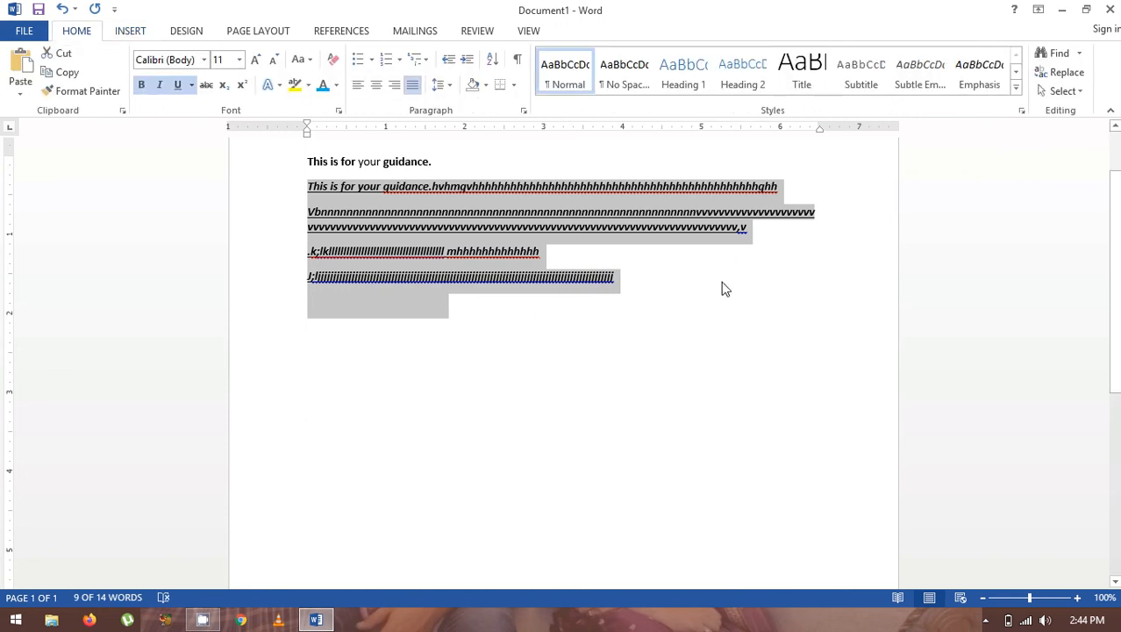
pyautogui.click(509, 218)
pyautogui.click(250, 195)
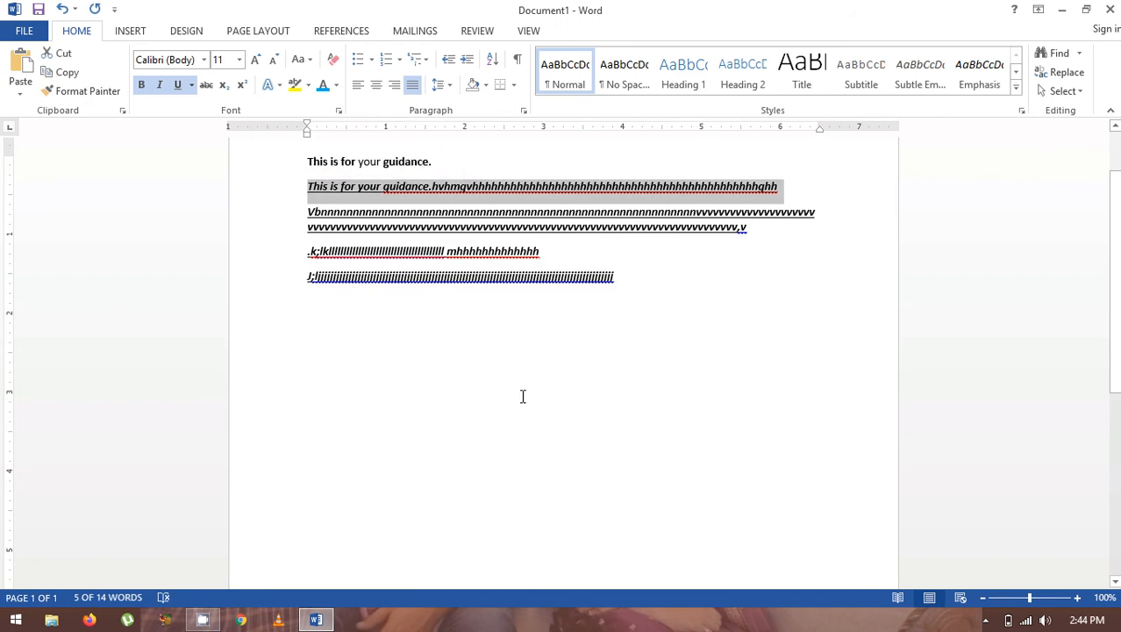
pyautogui.click(522, 397)
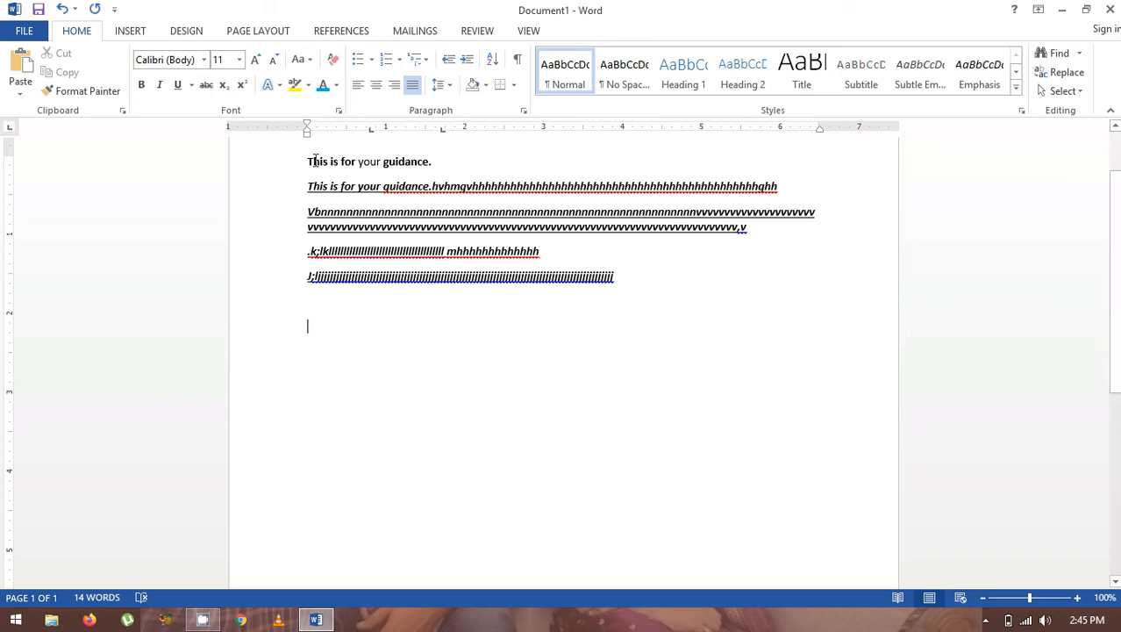
# - Set all the text to font size 22 and color it a light gold theme color
pyautogui.click(314, 162)
pyautogui.hotkey('ctrl', 'a')
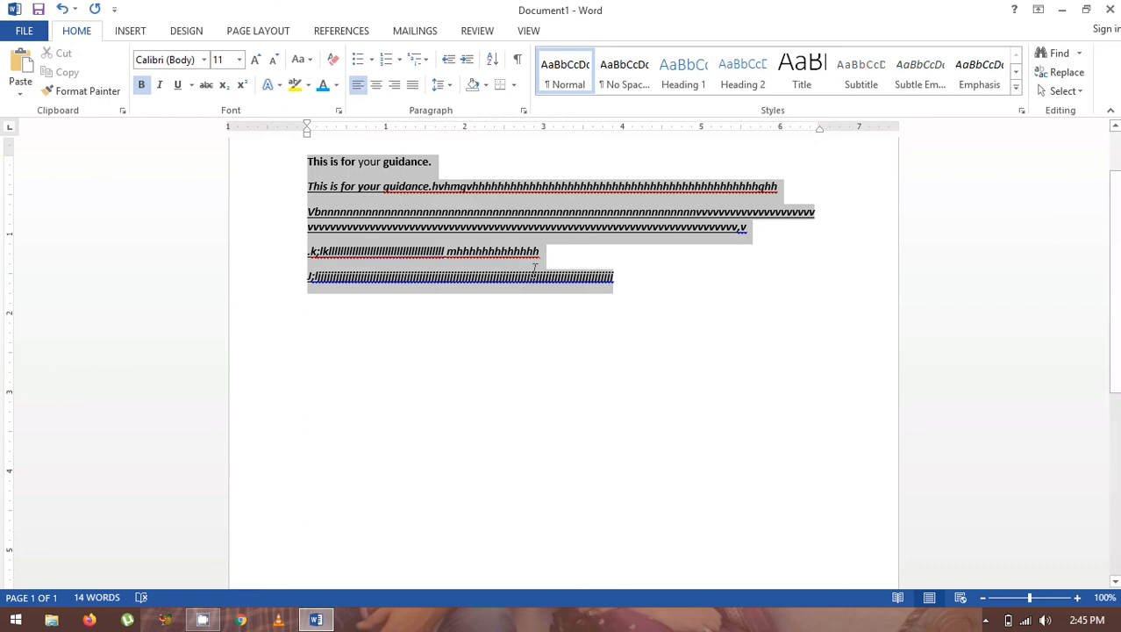
pyautogui.click(238, 59)
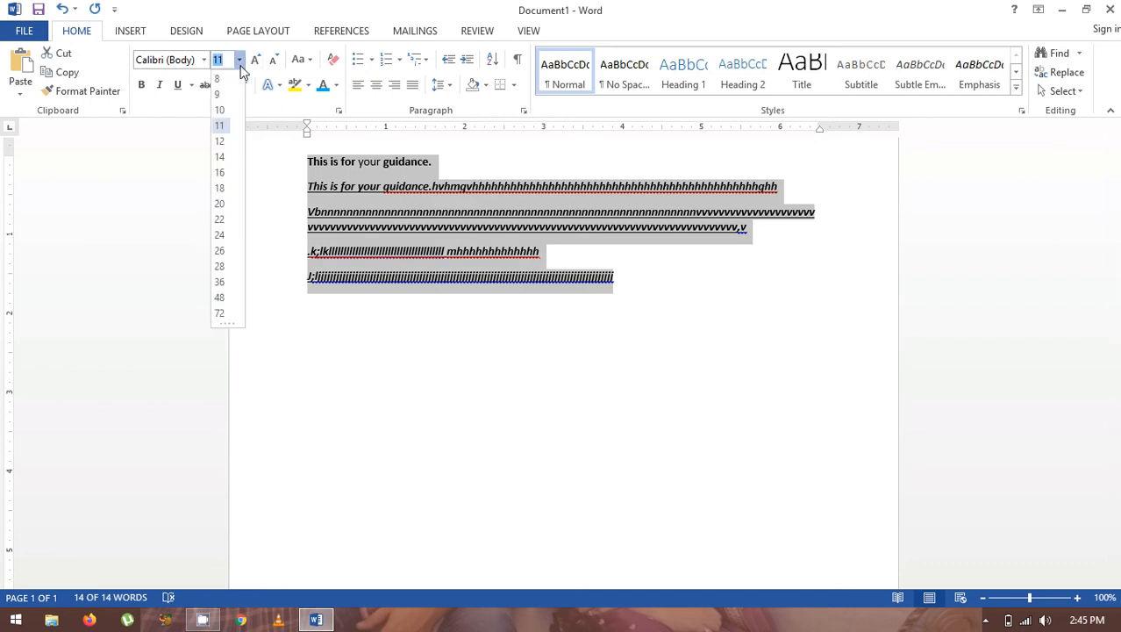
pyautogui.click(221, 219)
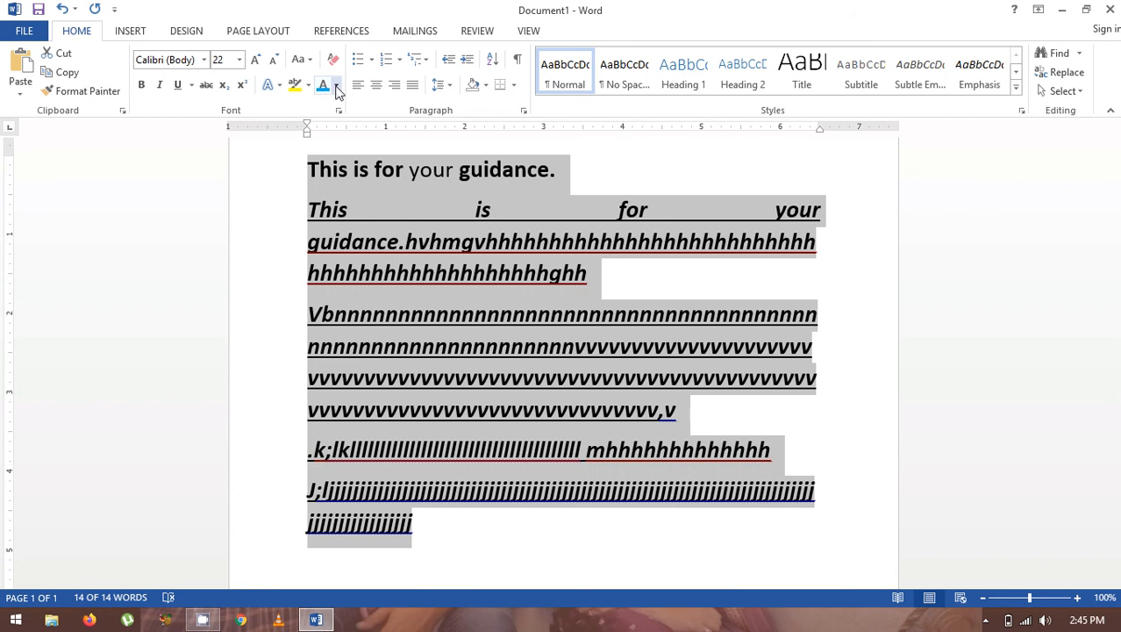
pyautogui.click(337, 87)
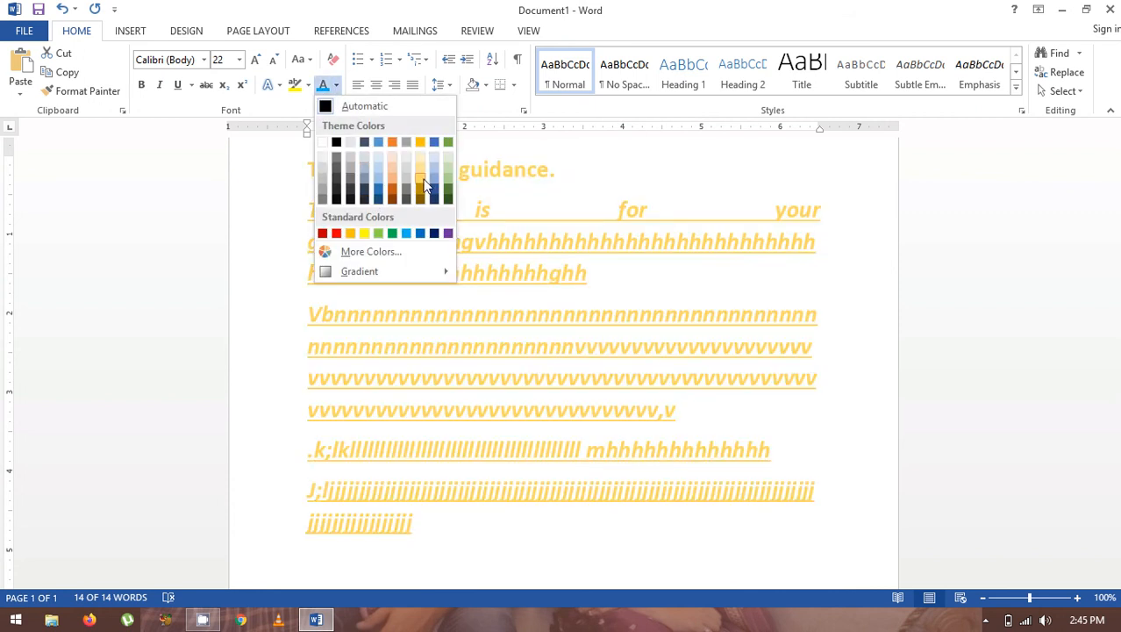
pyautogui.click(423, 184)
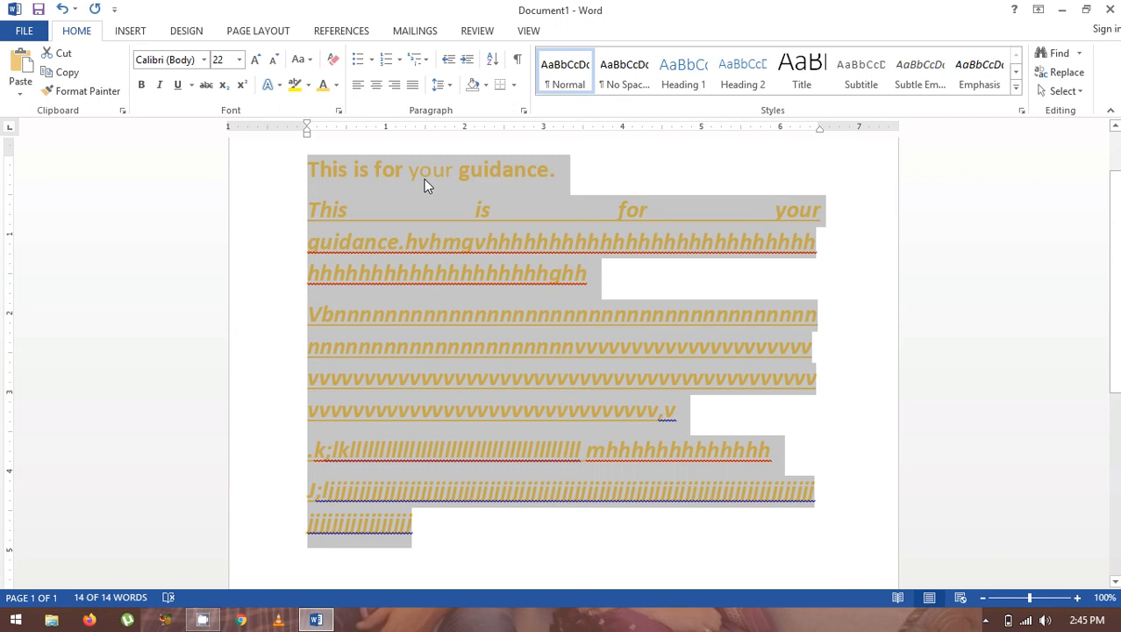
# - Set the font size of all the selected text to 16
pyautogui.click(240, 59)
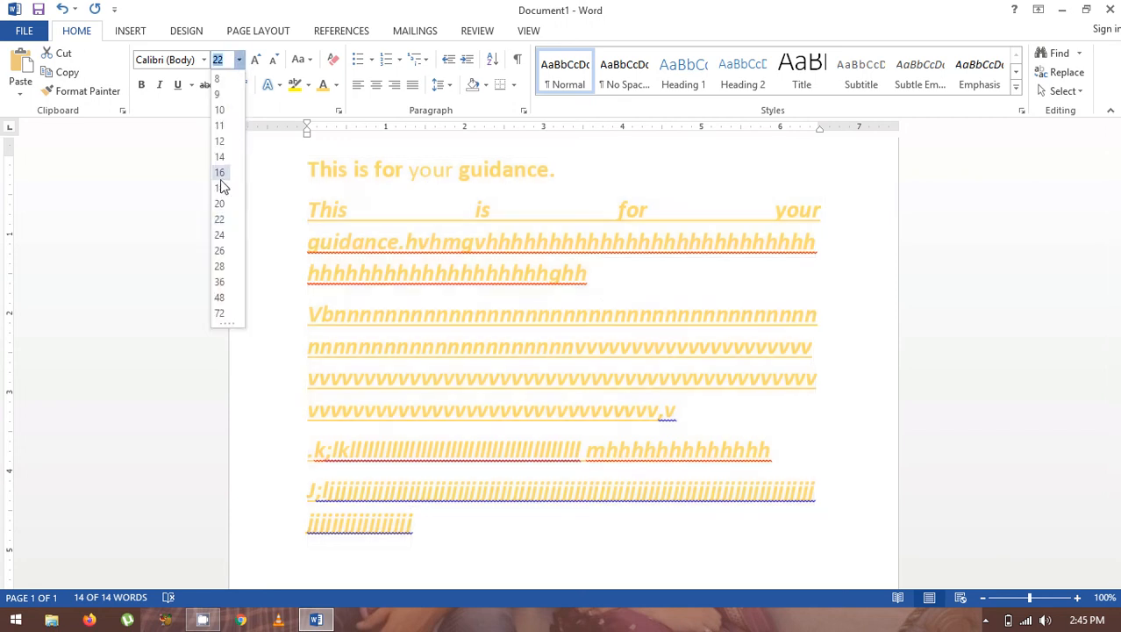
pyautogui.click(220, 182)
pyautogui.click(602, 433)
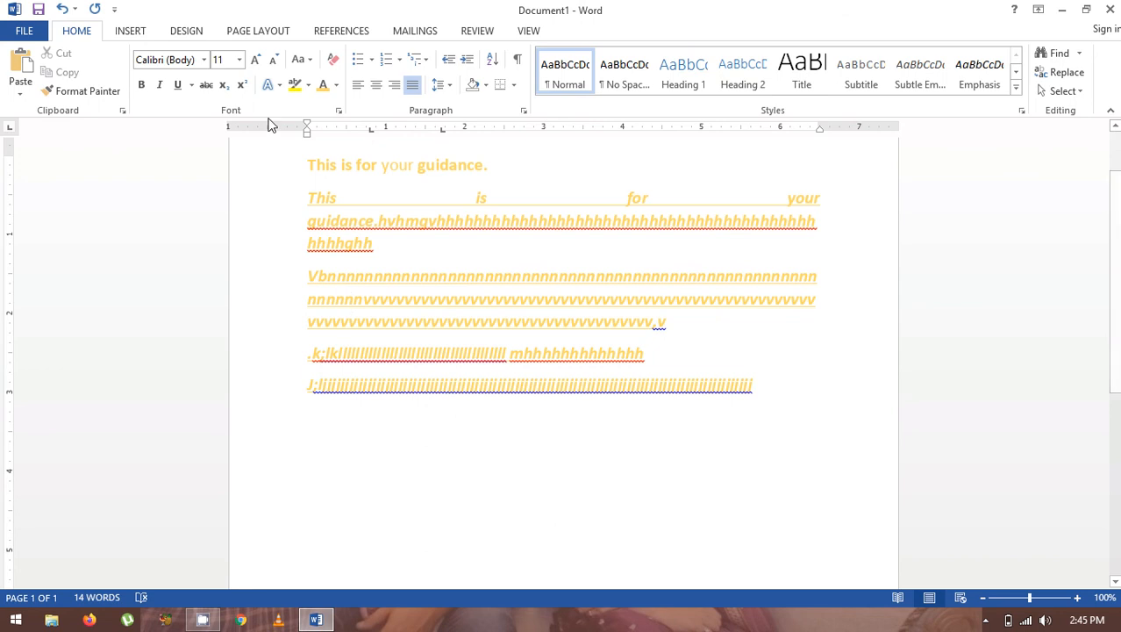
# - Apply 3.0 line spacing to all the text
pyautogui.doubleClick(308, 163)
pyautogui.moveTo(308, 164); pyautogui.dragTo(784, 383)
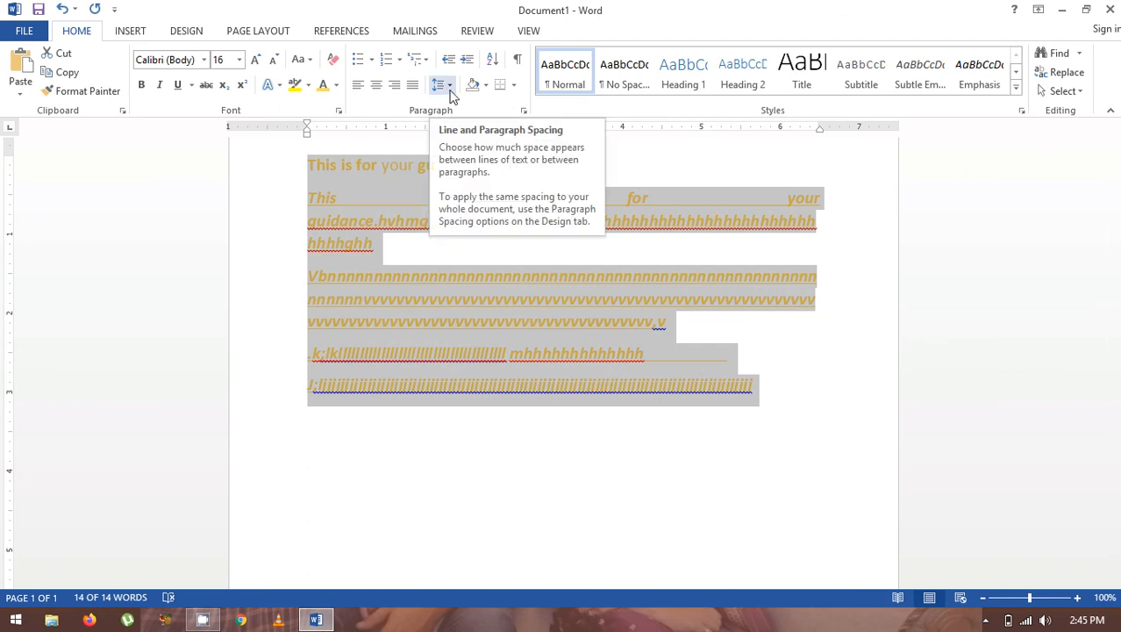
pyautogui.click(450, 88)
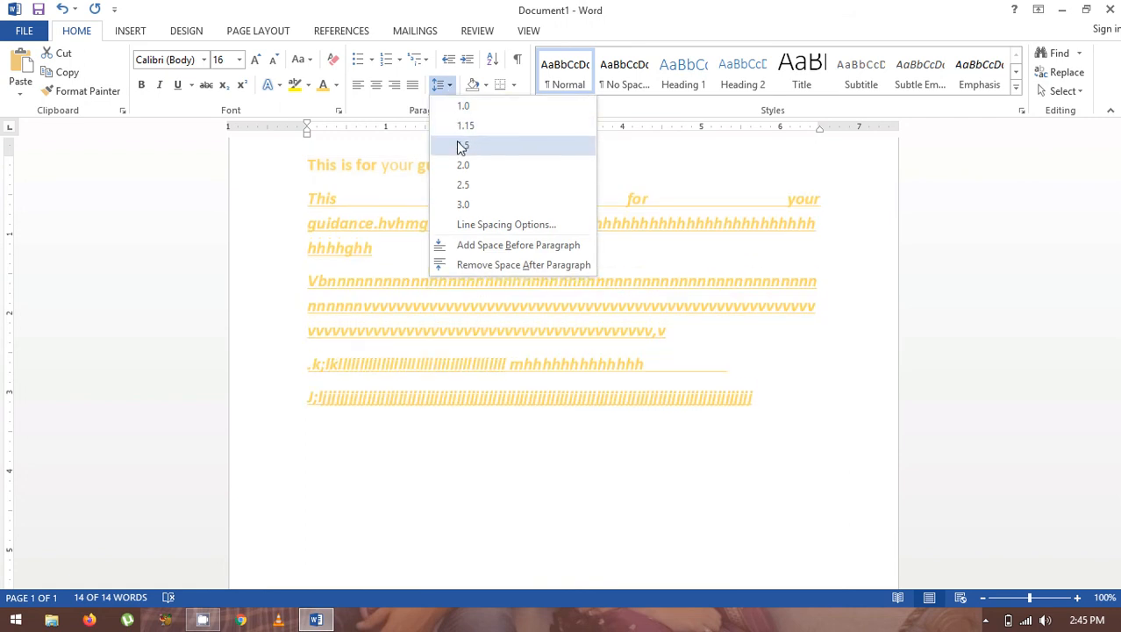
pyautogui.click(463, 203)
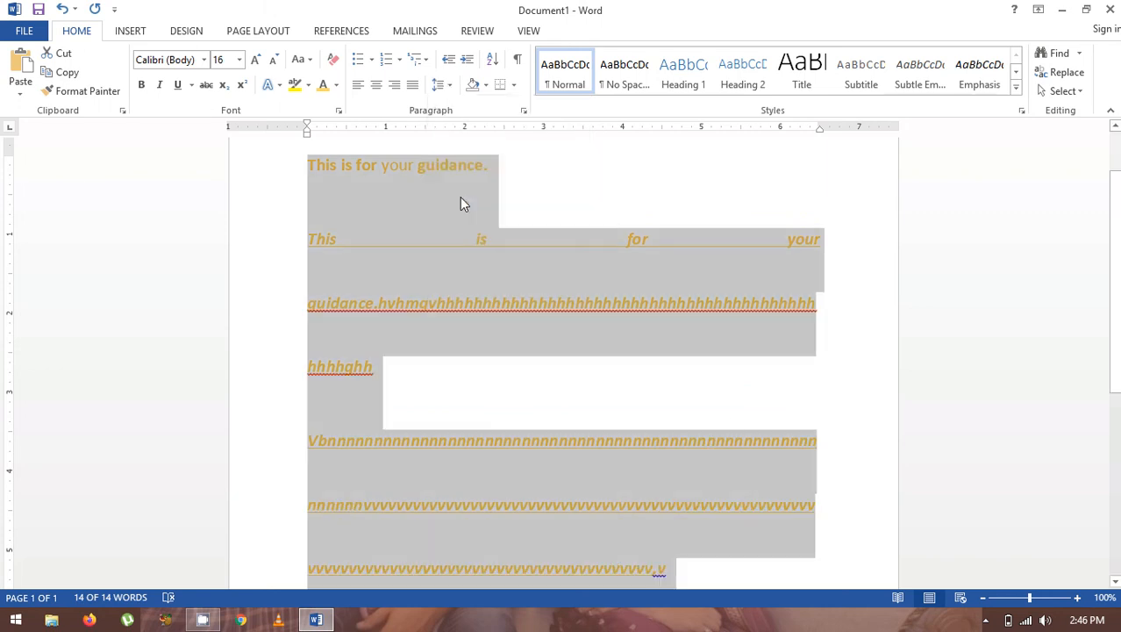
# - Set the spacing after the selected paragraphs to 18 pt in the Paragraph settings
pyautogui.click(441, 84)
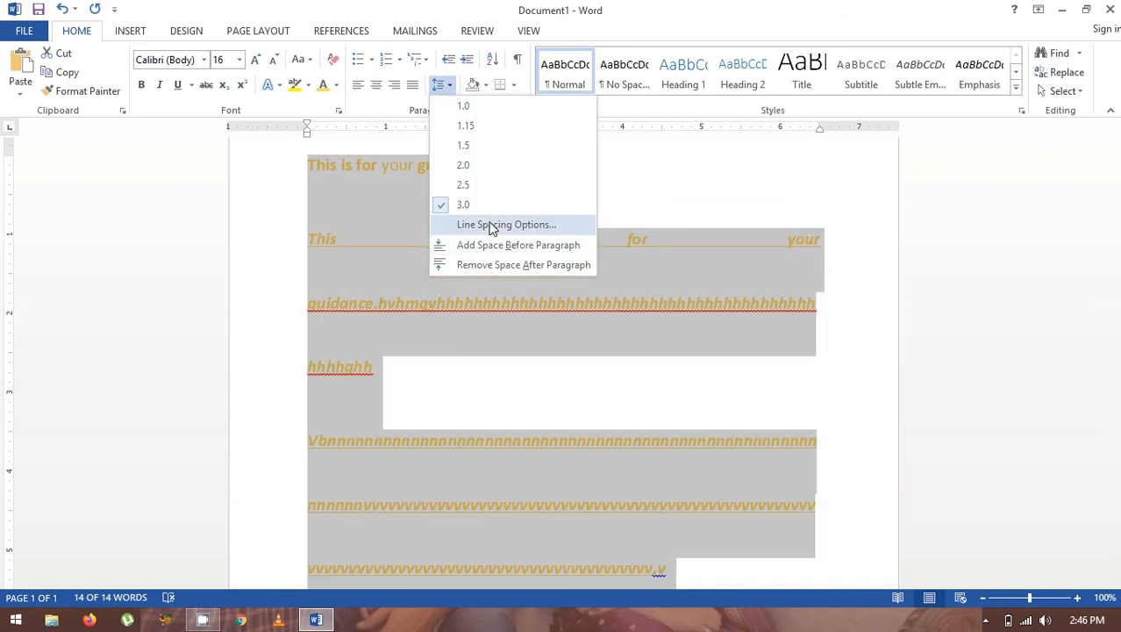
pyautogui.click(492, 225)
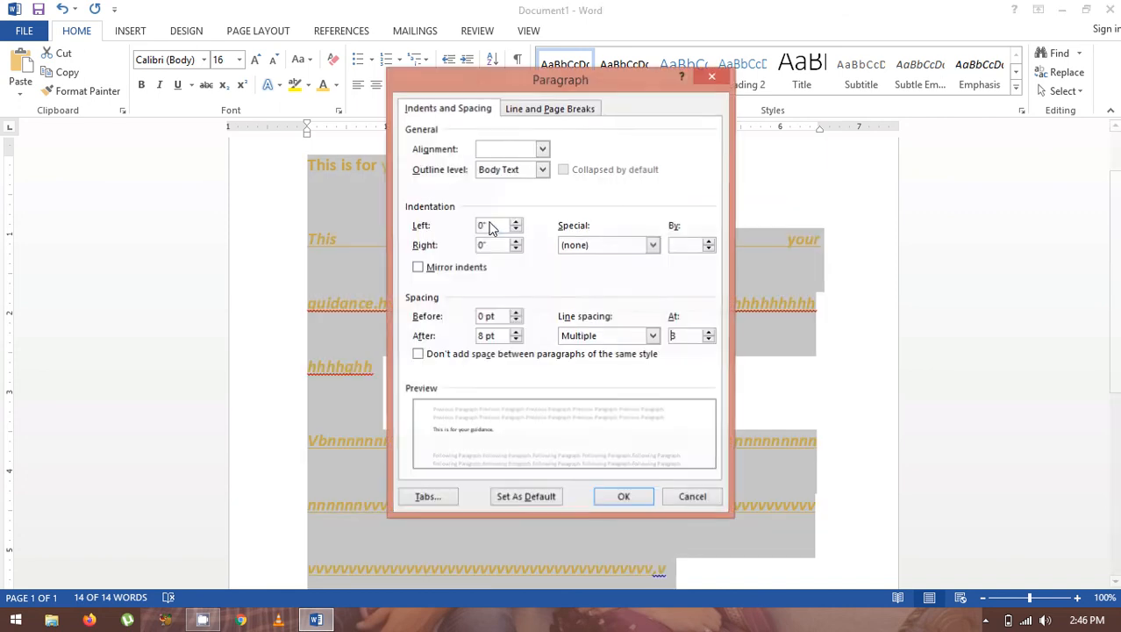
pyautogui.click(516, 332)
pyautogui.click(515, 332)
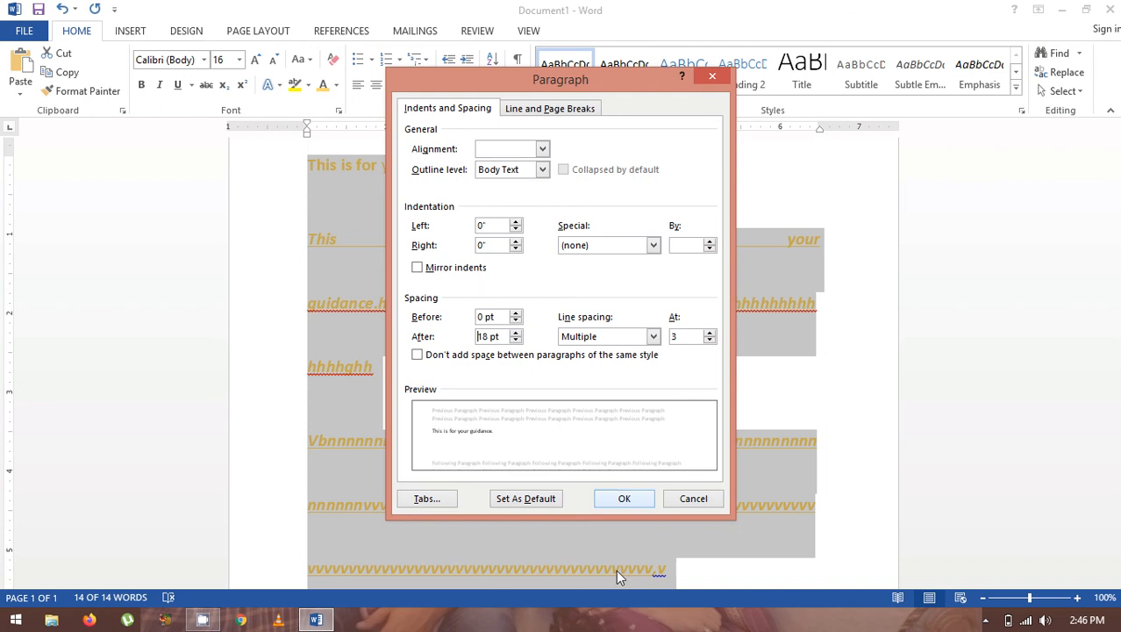
pyautogui.click(623, 501)
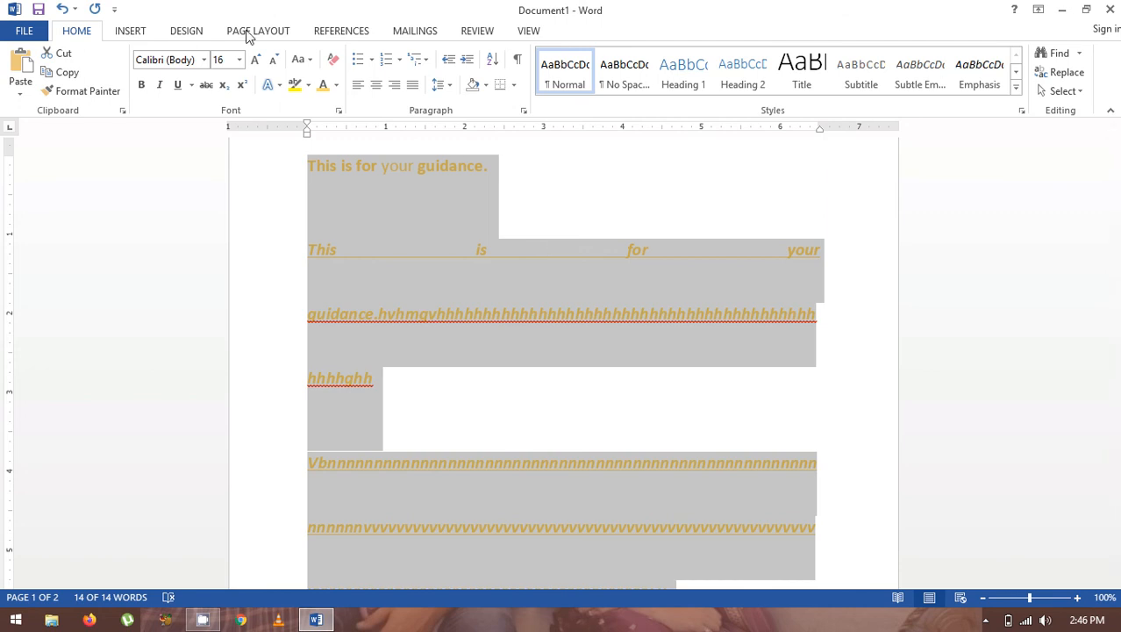
# - Increase the spacing after the selected paragraphs to 36 pt from the page layout settings
pyautogui.click(254, 33)
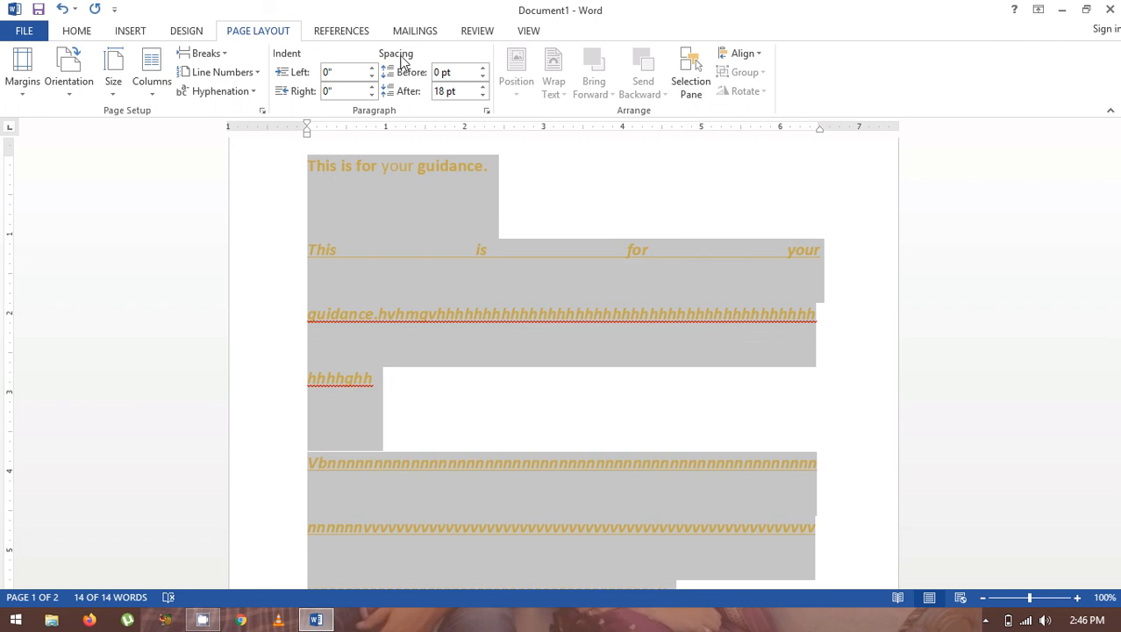
pyautogui.click(484, 88)
pyautogui.click(483, 88)
pyautogui.click(484, 87)
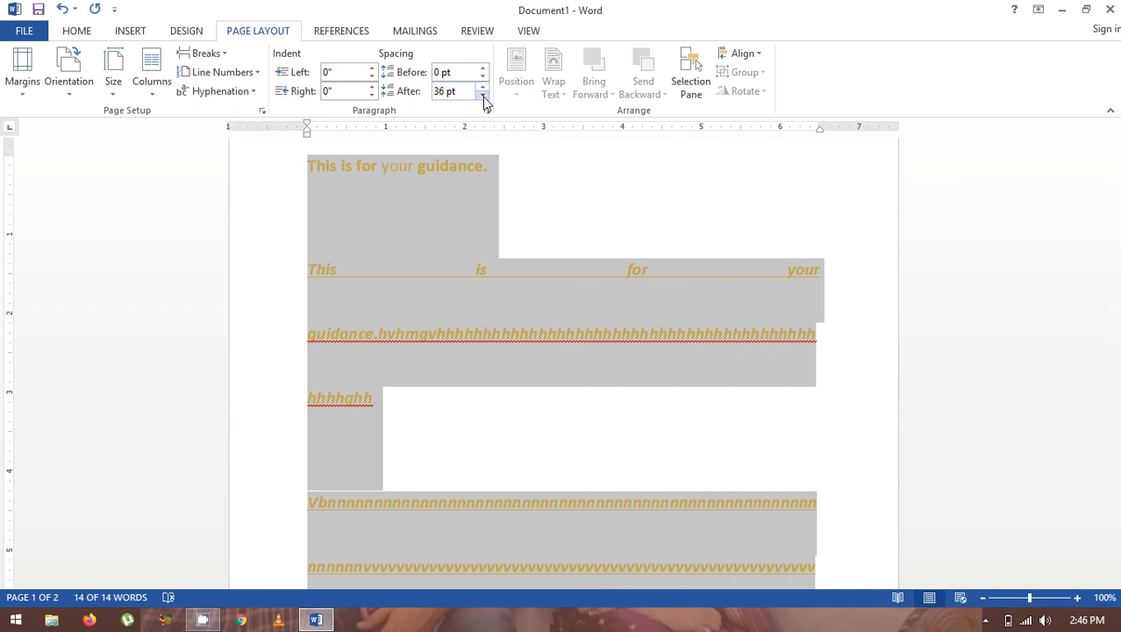
# - Reduce the spacing after the selected paragraphs to Auto, and settle on 6 pt
pyautogui.click(483, 96)
pyautogui.click(483, 97)
pyautogui.click(483, 96)
pyautogui.click(483, 97)
pyautogui.click(484, 96)
pyautogui.click(483, 97)
pyautogui.click(484, 97)
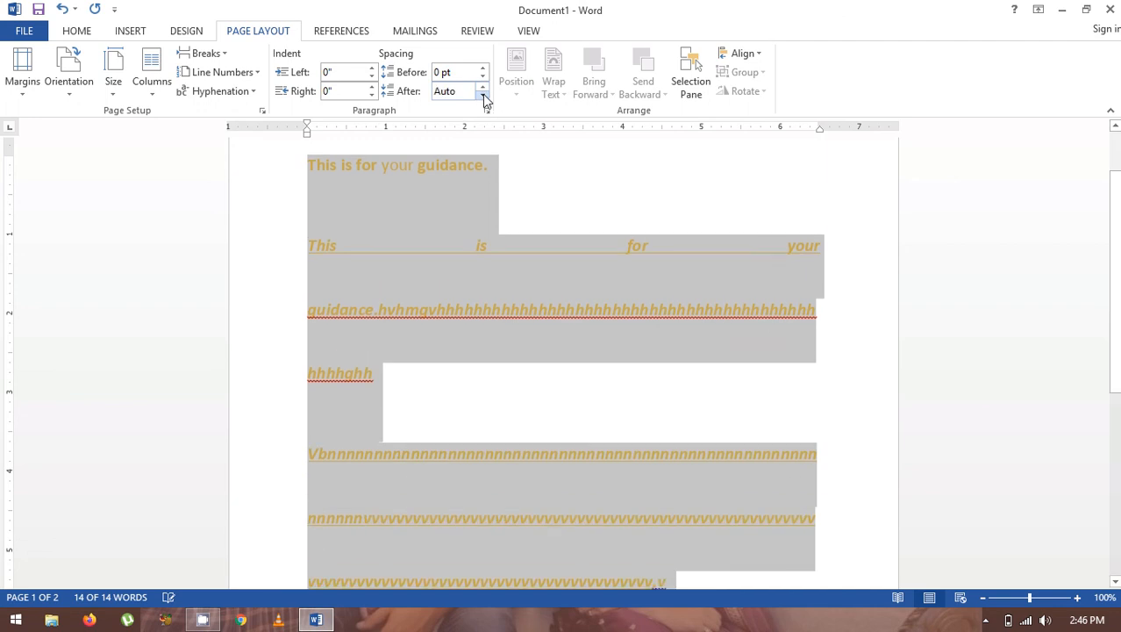
pyautogui.click(482, 87)
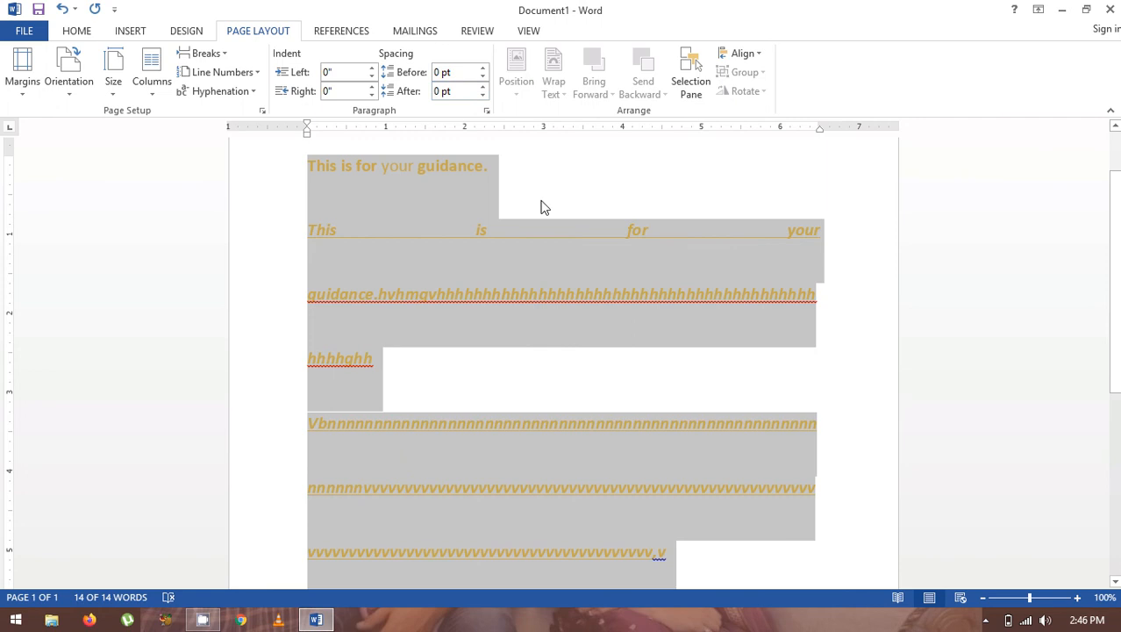
pyautogui.click(482, 95)
pyautogui.click(483, 88)
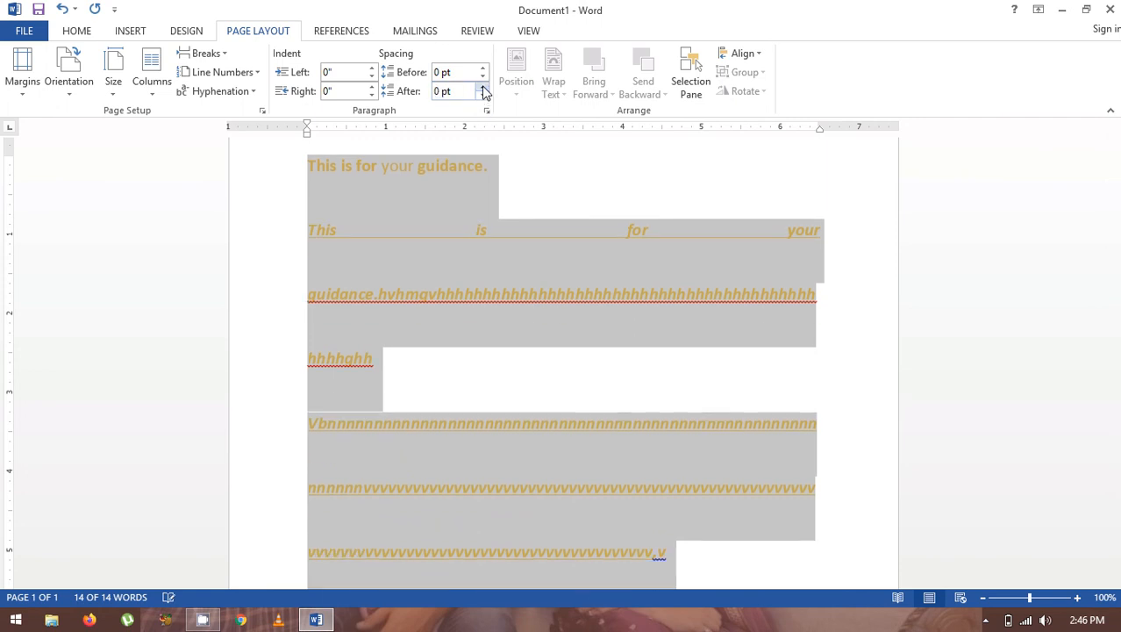
pyautogui.click(482, 88)
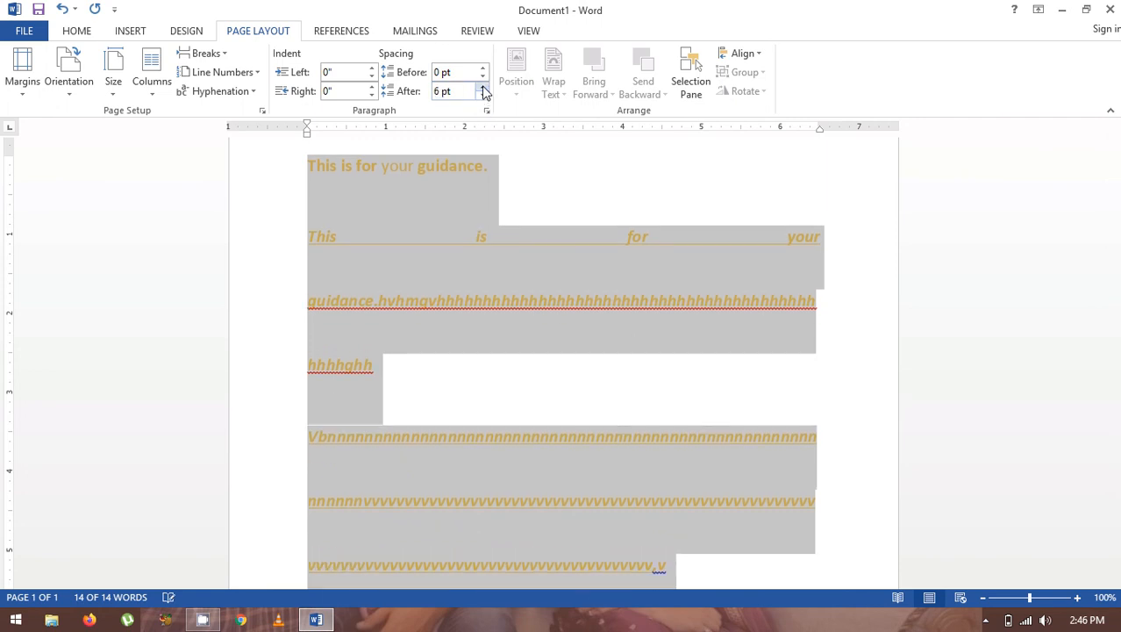
pyautogui.click(580, 238)
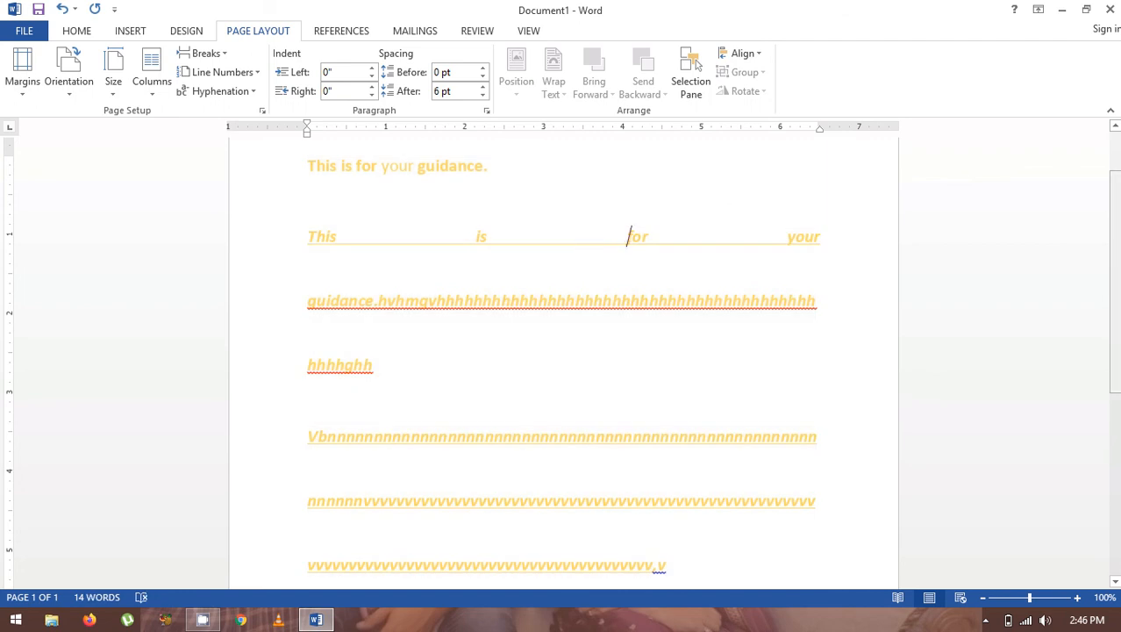
# - Split the last line of j's into two paragraphs and begin the new one with "J" followed by a tab
pyautogui.moveTo(1116, 249); pyautogui.dragTo(1116, 432)
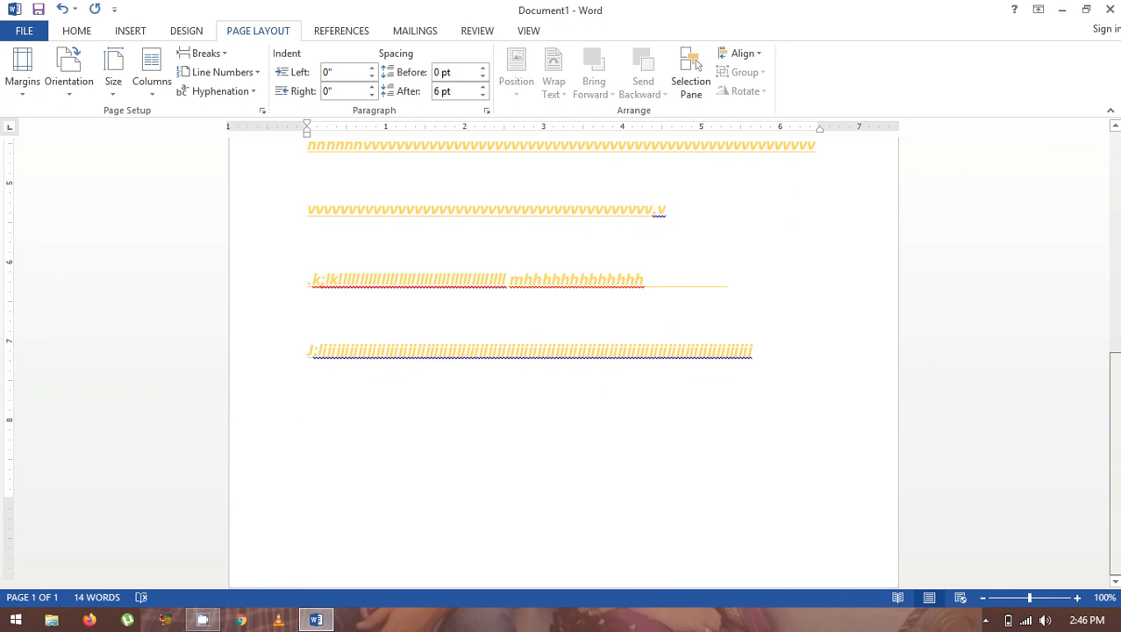
pyautogui.click(628, 344)
pyautogui.press('Return')
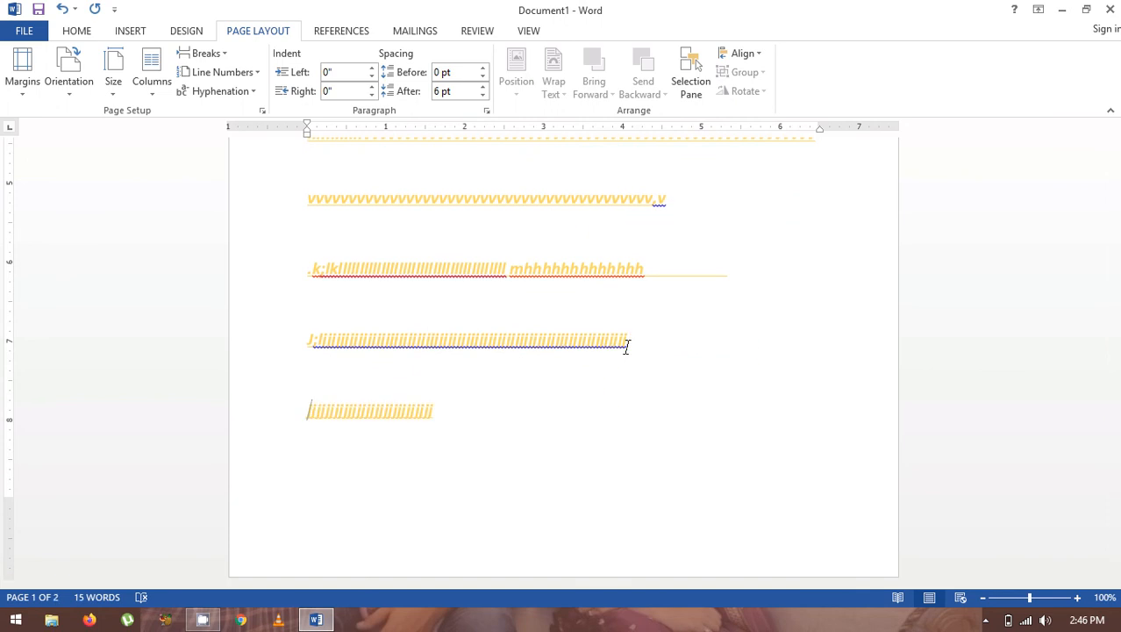
pyautogui.write('J')
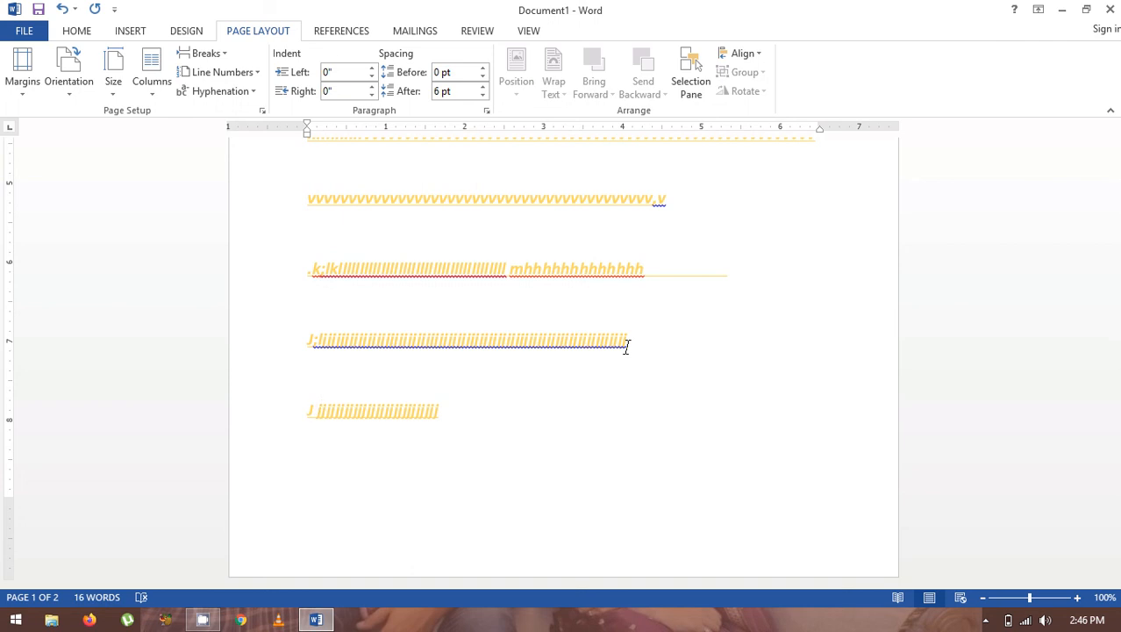
pyautogui.press('Tab')
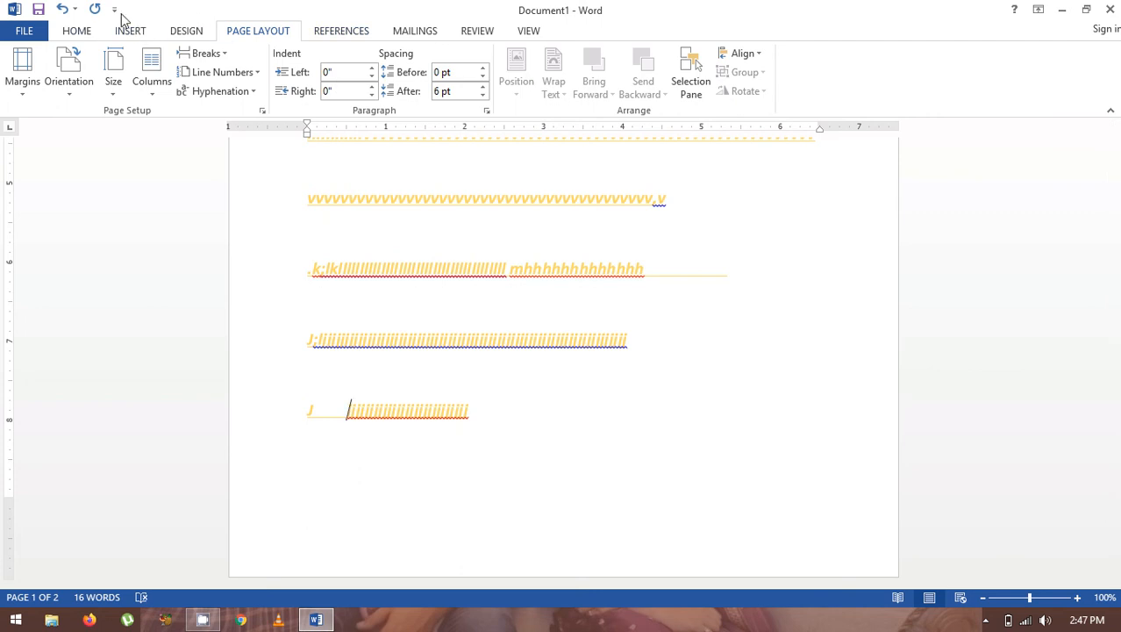
# - Set the document's default tab stops to 1.5" in the paragraph's tab settings
pyautogui.click(87, 32)
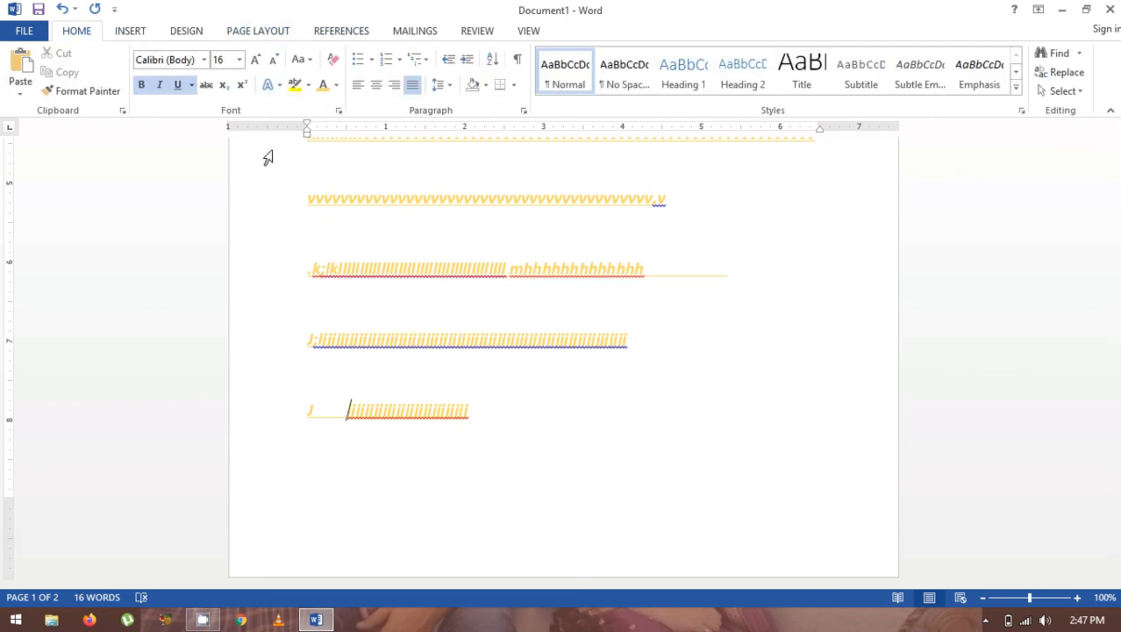
pyautogui.click(449, 87)
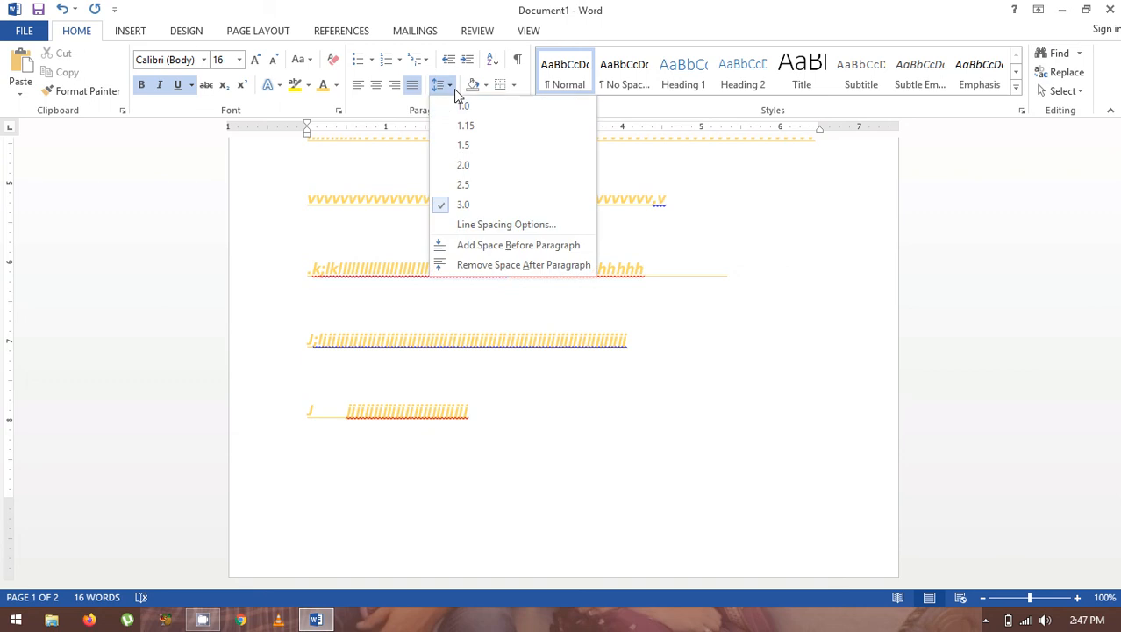
pyautogui.click(473, 225)
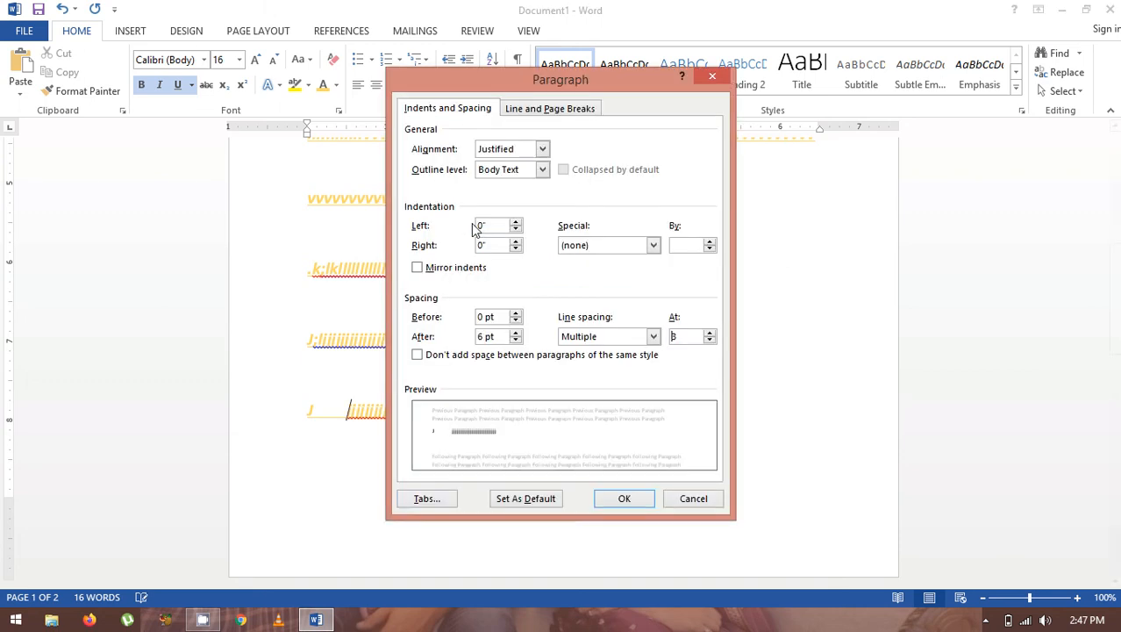
pyautogui.click(427, 501)
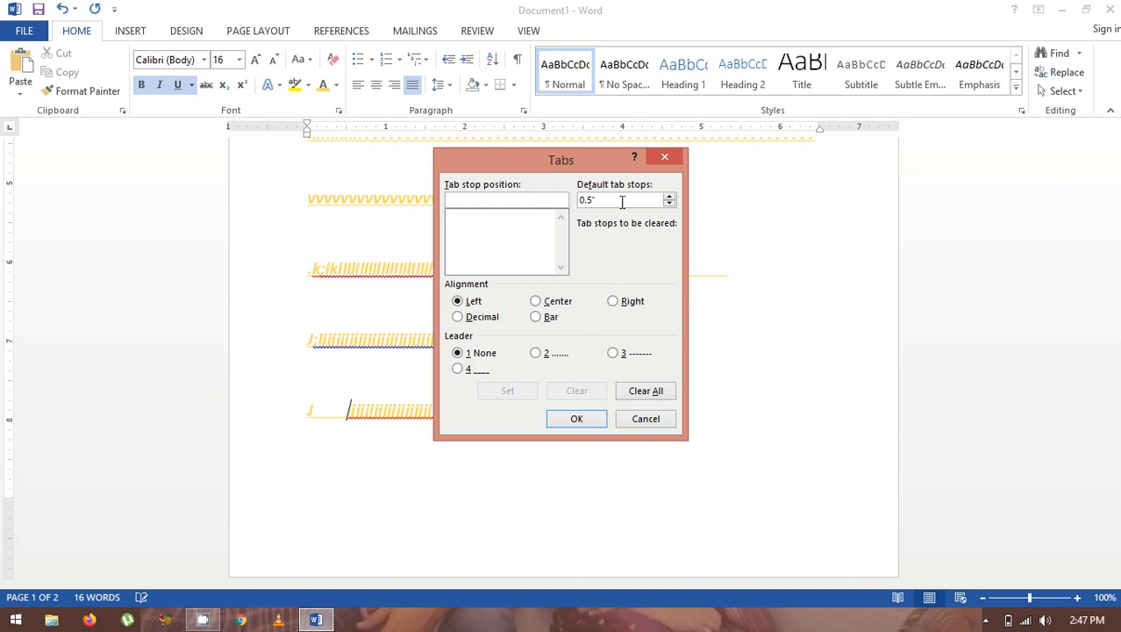
pyautogui.click(670, 196)
pyautogui.click(671, 196)
pyautogui.click(671, 197)
pyautogui.click(671, 196)
pyautogui.click(671, 197)
pyautogui.click(670, 197)
pyautogui.click(670, 196)
pyautogui.click(670, 196)
pyautogui.click(670, 196)
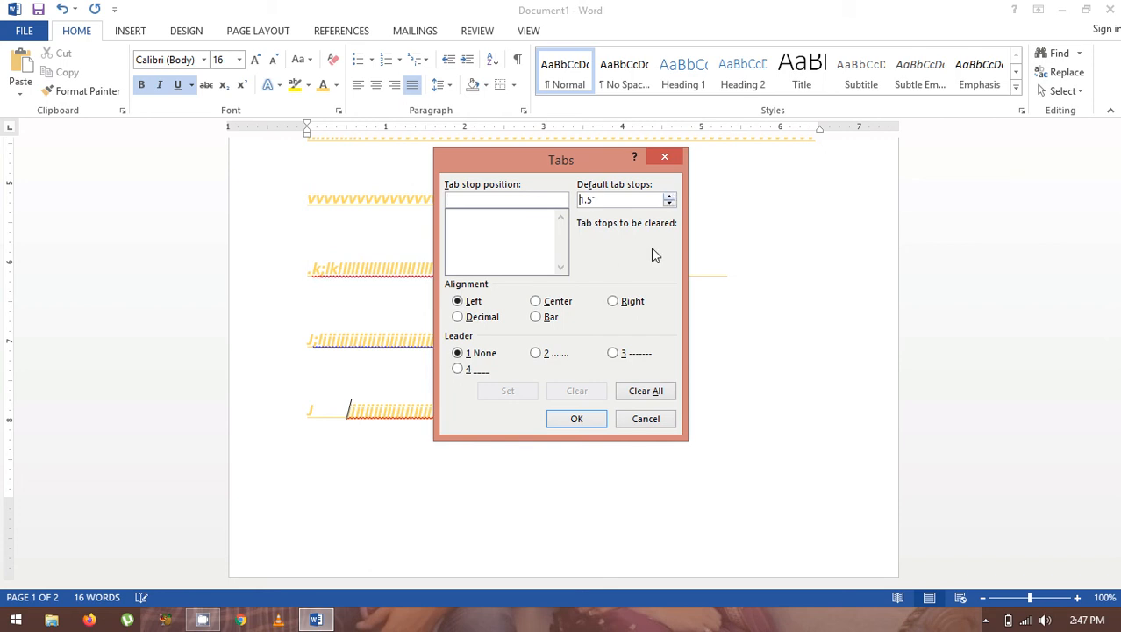
pyautogui.click(578, 420)
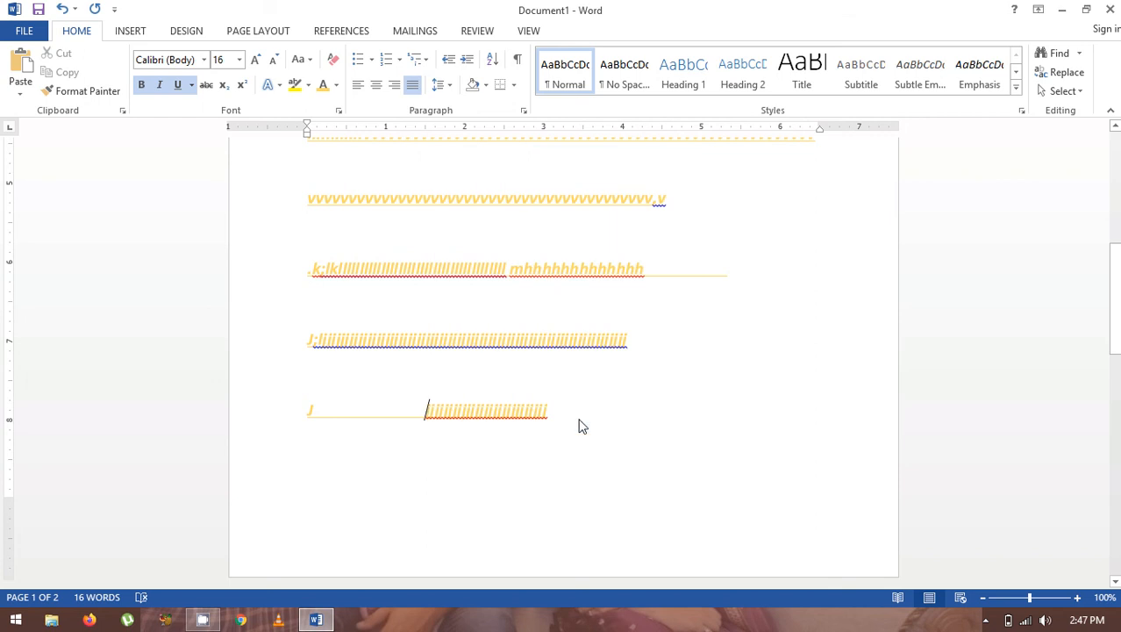
# - Insert a tab in the middle of the run of j's in the last paragraph
pyautogui.click(490, 410)
pyautogui.press('Tab')
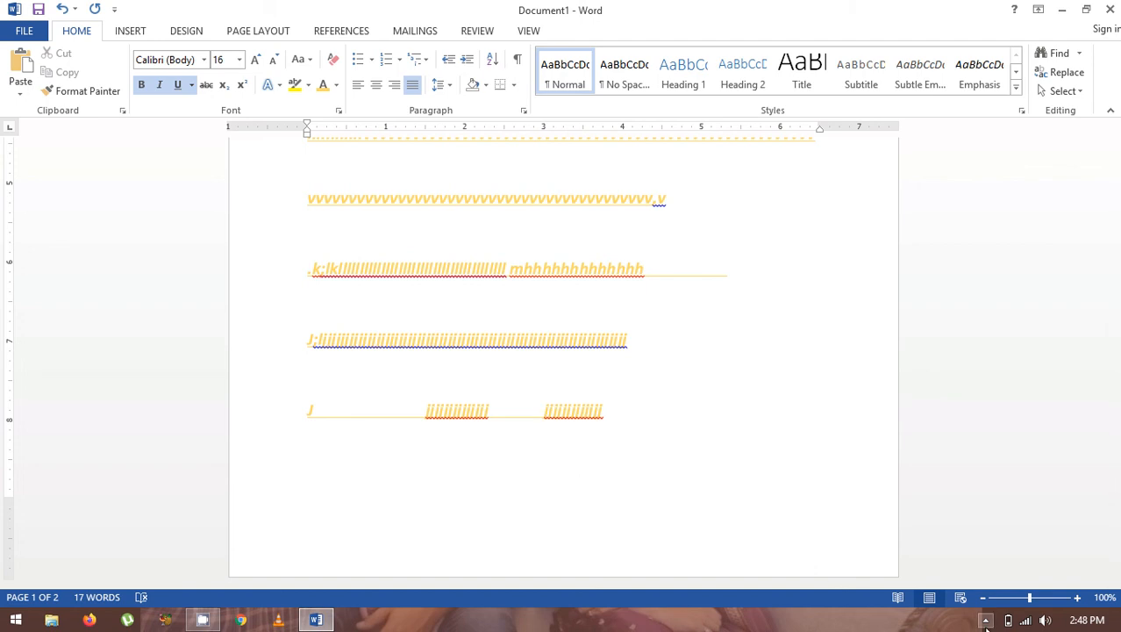
pyautogui.click(986, 621)
pyautogui.click(1011, 518)
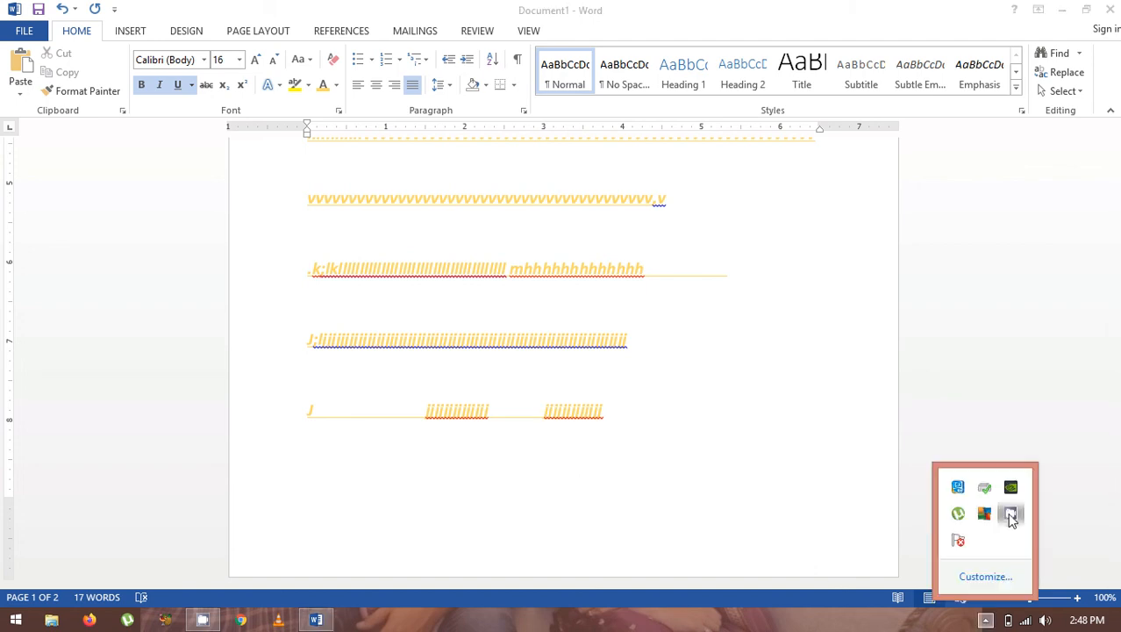